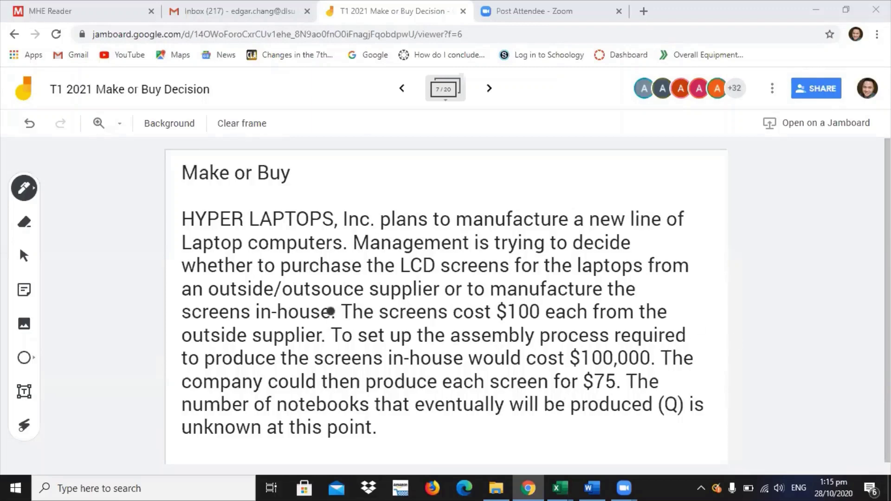
- Underline 'manufacture', 'in-house' and 'outside/outsource' in the problem text
{"action": "left_click_drag", "start_coordinate": [518, 299], "coordinate": [614, 304]}
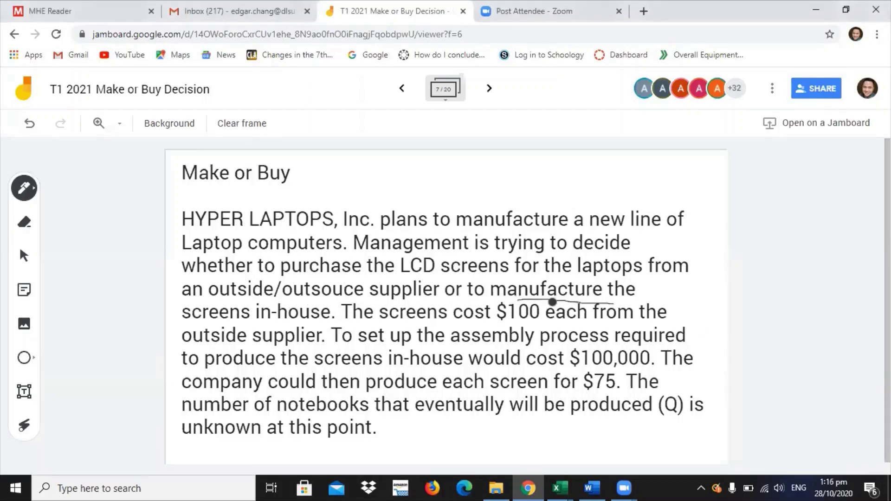
{"action": "left_click_drag", "start_coordinate": [239, 322], "coordinate": [326, 319]}
{"action": "left_click_drag", "start_coordinate": [232, 298], "coordinate": [344, 293]}
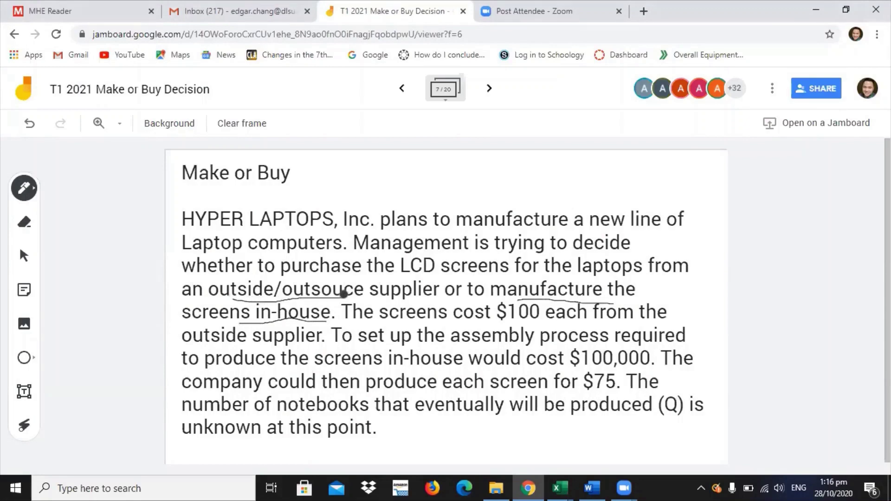
- With the marker pen, underline '$100 each', 'outside supplier' and '$100,000', and label $100,000 as FC
{"action": "left_click", "coordinate": [32, 191]}
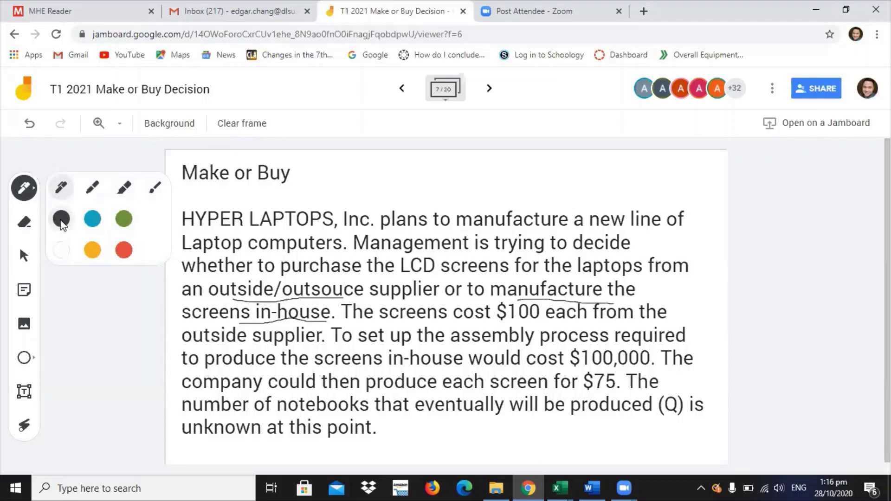
{"action": "left_click", "coordinate": [92, 191]}
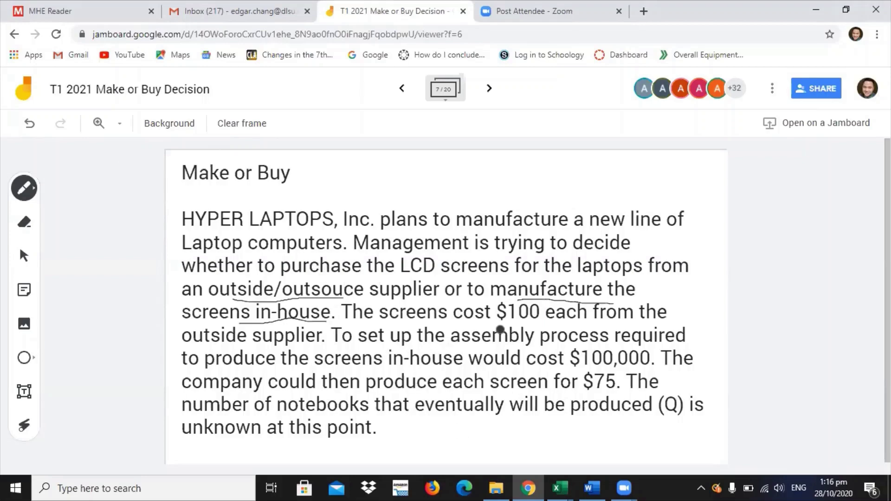
{"action": "left_click_drag", "start_coordinate": [493, 323], "coordinate": [570, 321]}
{"action": "left_click_drag", "start_coordinate": [227, 347], "coordinate": [282, 349]}
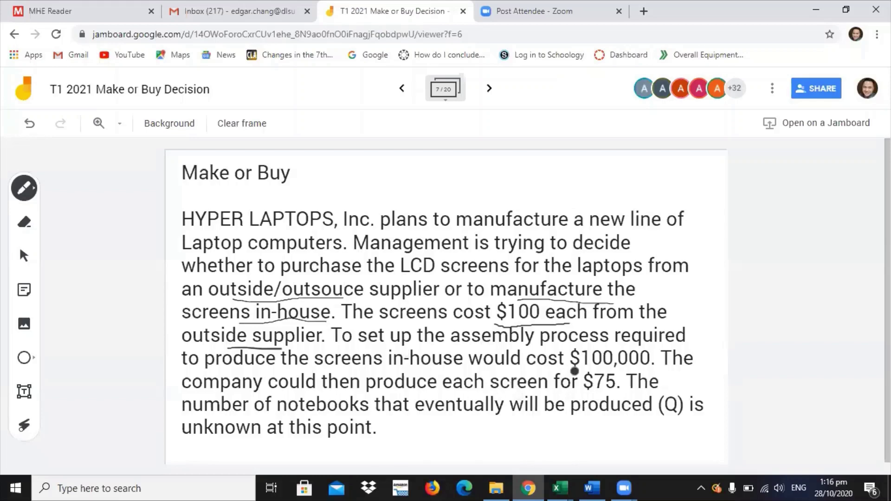
{"action": "left_click_drag", "start_coordinate": [571, 370], "coordinate": [655, 369]}
{"action": "mouse_move", "coordinate": [703, 335]}
{"action": "left_mouse_down"}
{"action": "mouse_move", "coordinate": [652, 366]}
{"action": "mouse_move", "coordinate": [697, 347]}
{"action": "mouse_move", "coordinate": [708, 321]}
{"action": "mouse_move", "coordinate": [714, 343]}
{"action": "left_mouse_up"}
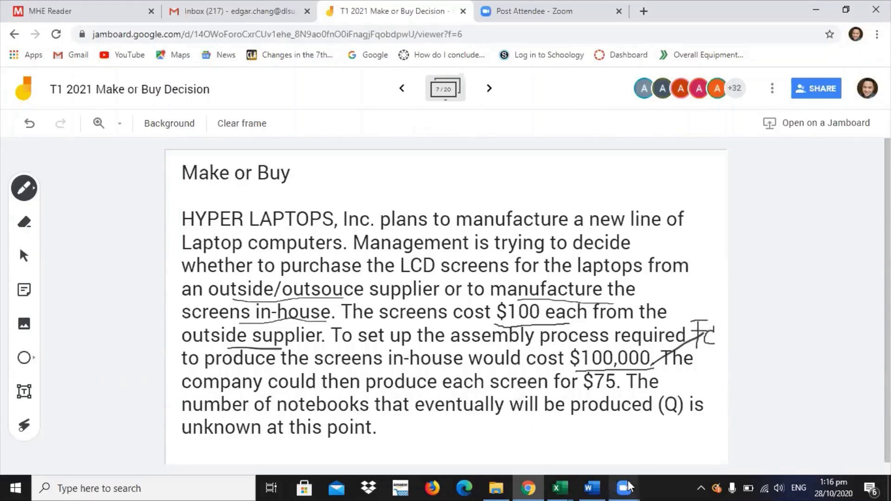
- Draw a line from '$100 each' to an M after 'manufacture the', then circle $75 and (Q)
{"action": "left_click_drag", "start_coordinate": [541, 321], "coordinate": [655, 294]}
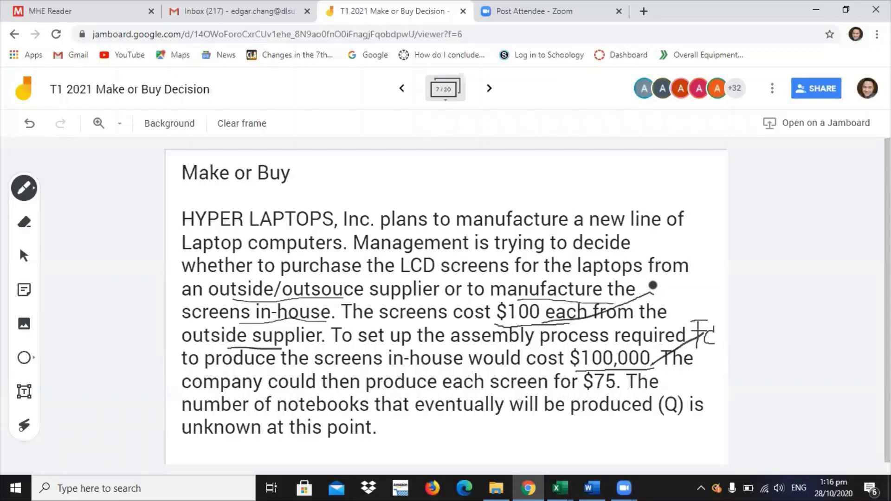
{"action": "left_click_drag", "start_coordinate": [653, 301], "coordinate": [680, 299]}
{"action": "mouse_move", "coordinate": [571, 394]}
{"action": "left_mouse_down"}
{"action": "mouse_move", "coordinate": [613, 389]}
{"action": "mouse_move", "coordinate": [612, 368]}
{"action": "mouse_move", "coordinate": [569, 373]}
{"action": "mouse_move", "coordinate": [584, 395]}
{"action": "left_mouse_up"}
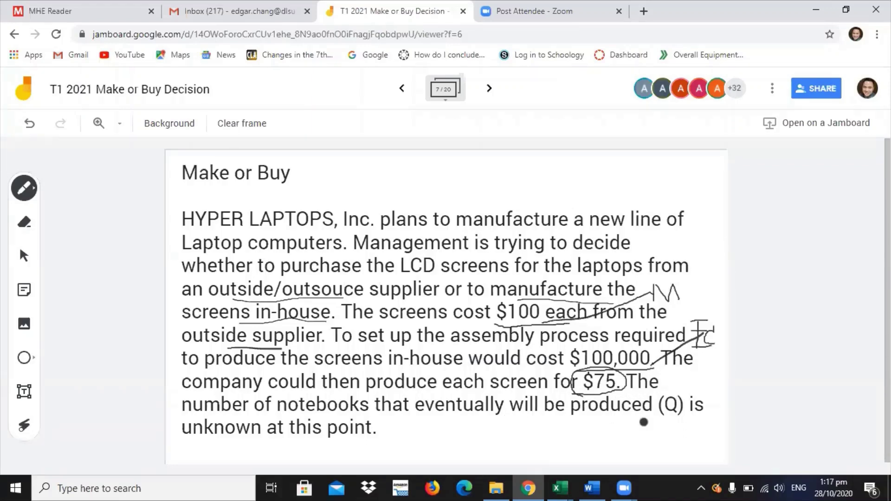
{"action": "mouse_move", "coordinate": [650, 416]}
{"action": "left_mouse_down"}
{"action": "mouse_move", "coordinate": [674, 421]}
{"action": "mouse_move", "coordinate": [677, 392]}
{"action": "mouse_move", "coordinate": [652, 421]}
{"action": "left_mouse_up"}
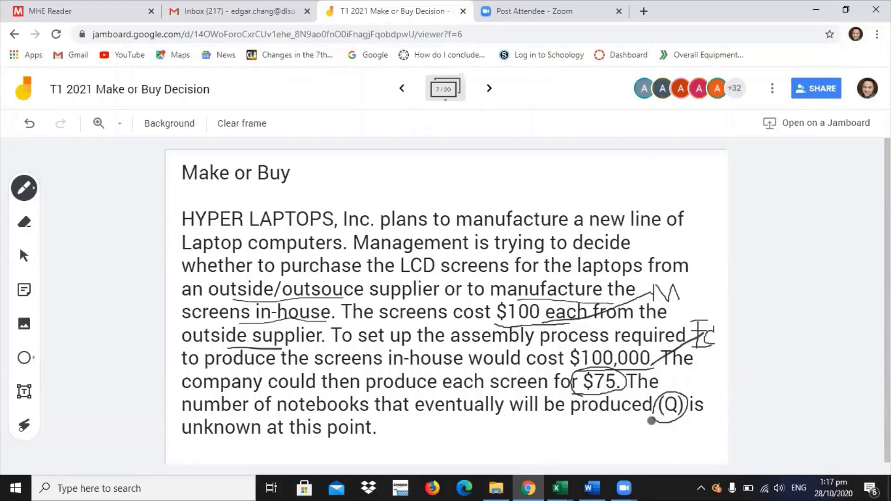
{"action": "left_click_drag", "start_coordinate": [492, 323], "coordinate": [545, 324]}
- Advance the board to frame 8 of 20, showing part a's spreadsheet question
{"action": "left_click", "coordinate": [488, 95]}
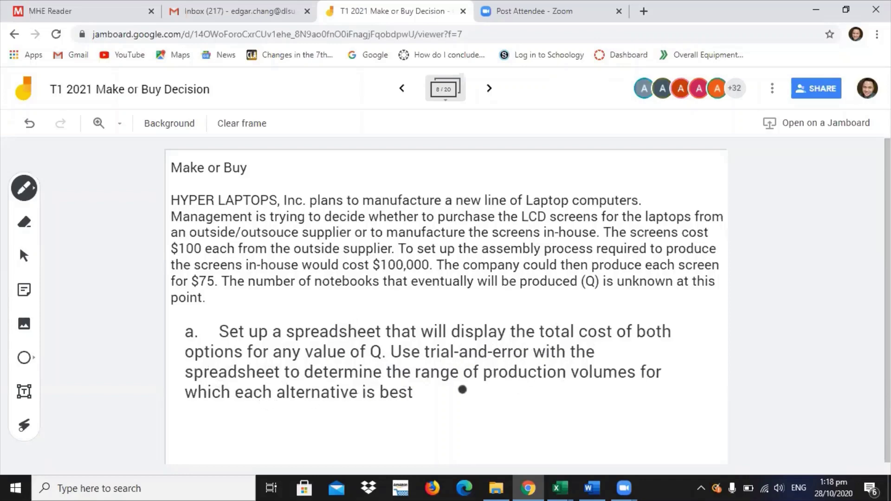
- Switch to the Make or Buy Chapter 01 SP workbook and look over the Purchase cells B1:B4
{"action": "left_click", "coordinate": [569, 486]}
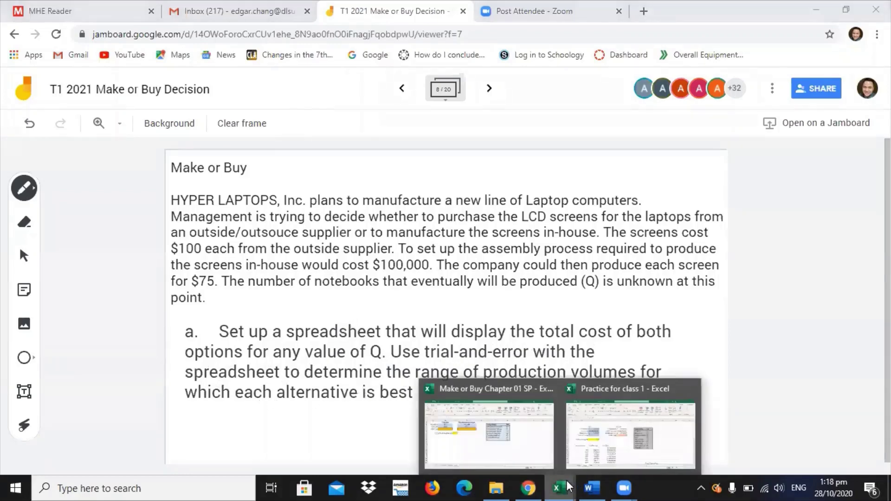
{"action": "left_click", "coordinate": [521, 468]}
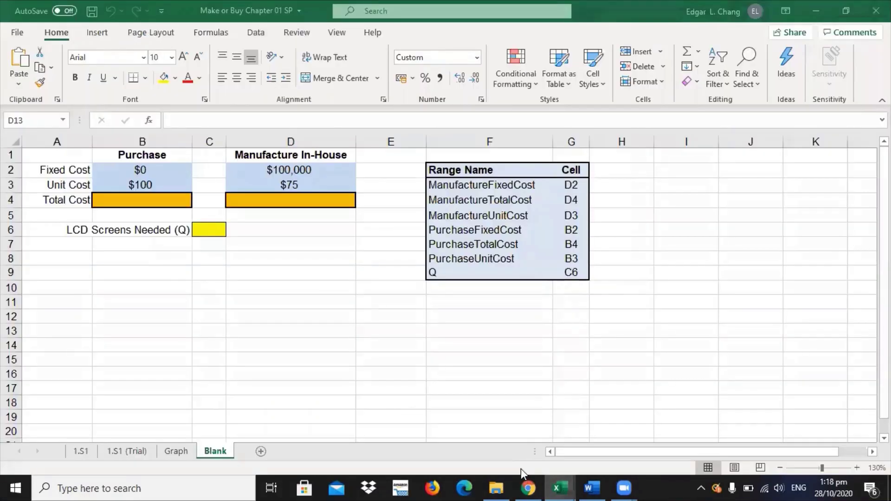
{"action": "left_click", "coordinate": [195, 289]}
{"action": "left_click", "coordinate": [94, 287]}
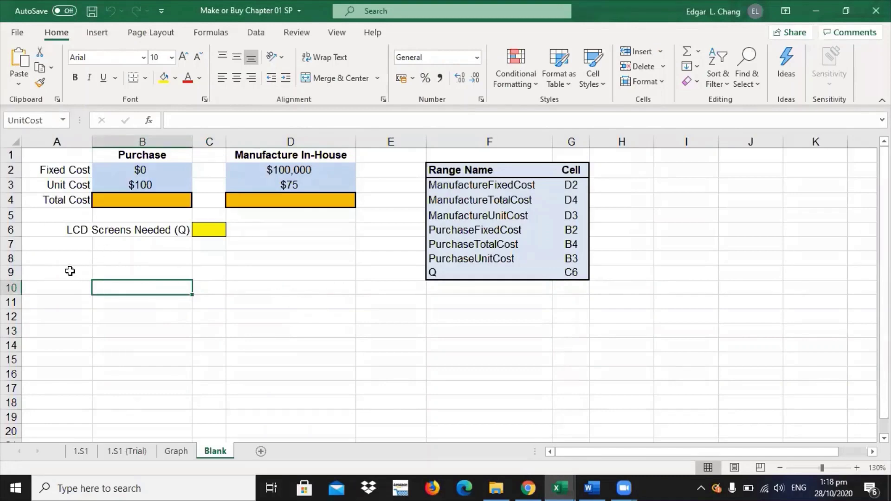
{"action": "left_click", "coordinate": [260, 287]}
{"action": "left_click", "coordinate": [171, 289]}
{"action": "left_click_drag", "start_coordinate": [131, 160], "coordinate": [132, 203]}
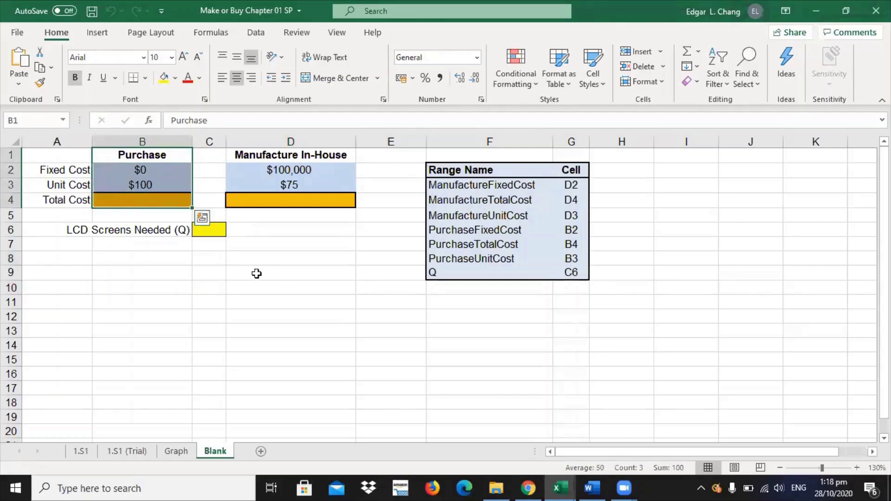
{"action": "left_click", "coordinate": [257, 273]}
- Review the Purchase (B1:B4) and Manufacture In-House (D1:D4) input blocks
{"action": "left_click", "coordinate": [173, 154]}
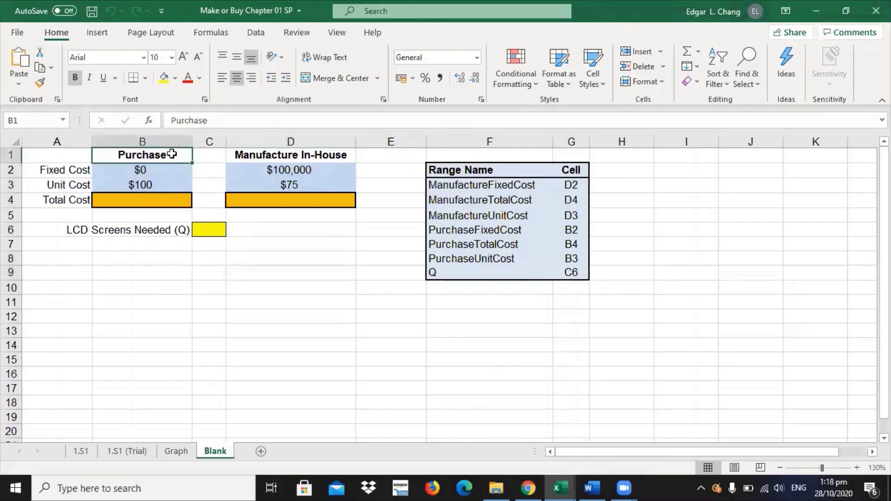
{"action": "left_click", "coordinate": [254, 299]}
{"action": "left_click_drag", "start_coordinate": [175, 152], "coordinate": [201, 228]}
{"action": "left_click", "coordinate": [253, 301]}
{"action": "left_click_drag", "start_coordinate": [177, 158], "coordinate": [173, 201]}
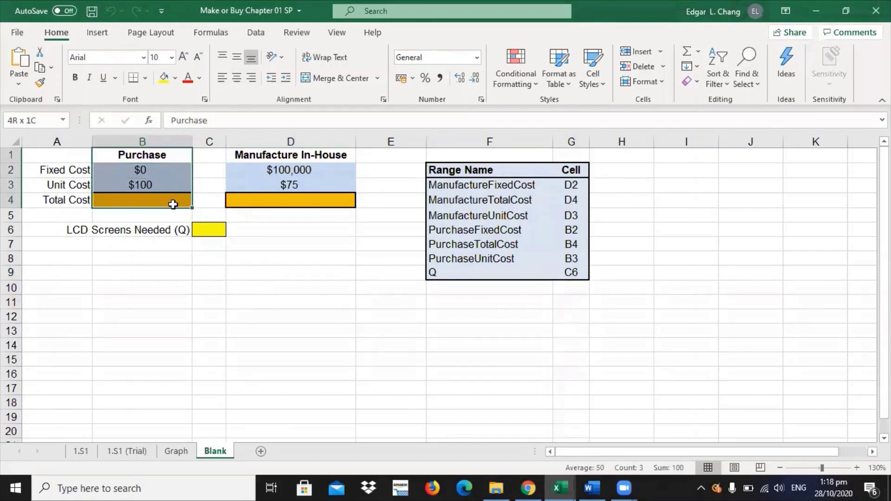
{"action": "left_click", "coordinate": [311, 284]}
{"action": "left_click", "coordinate": [266, 156]}
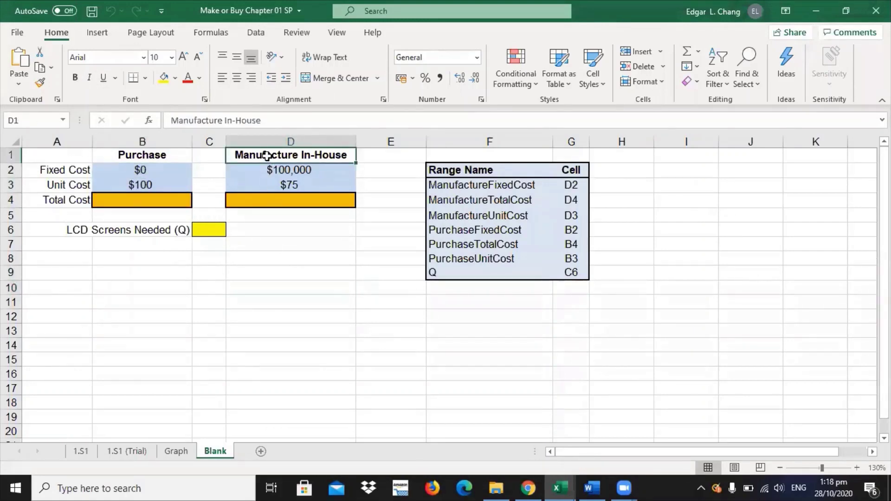
{"action": "left_click", "coordinate": [322, 254]}
{"action": "left_click_drag", "start_coordinate": [312, 155], "coordinate": [308, 202]}
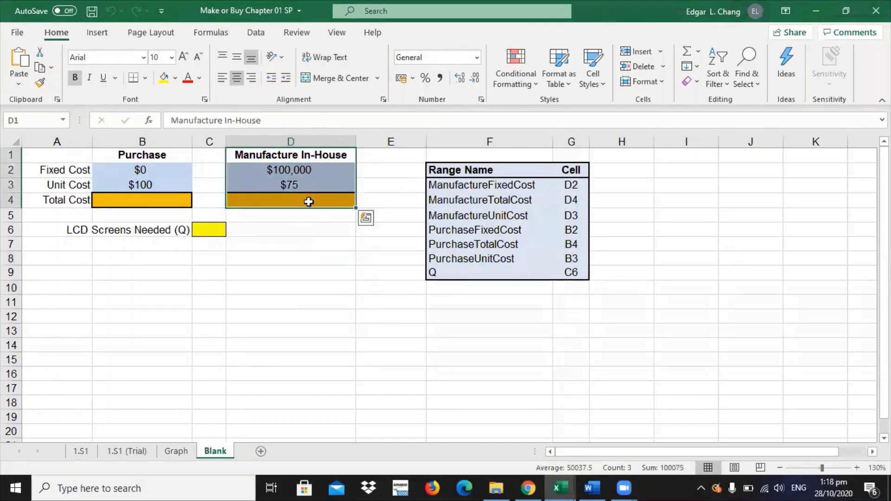
{"action": "left_click", "coordinate": [327, 300]}
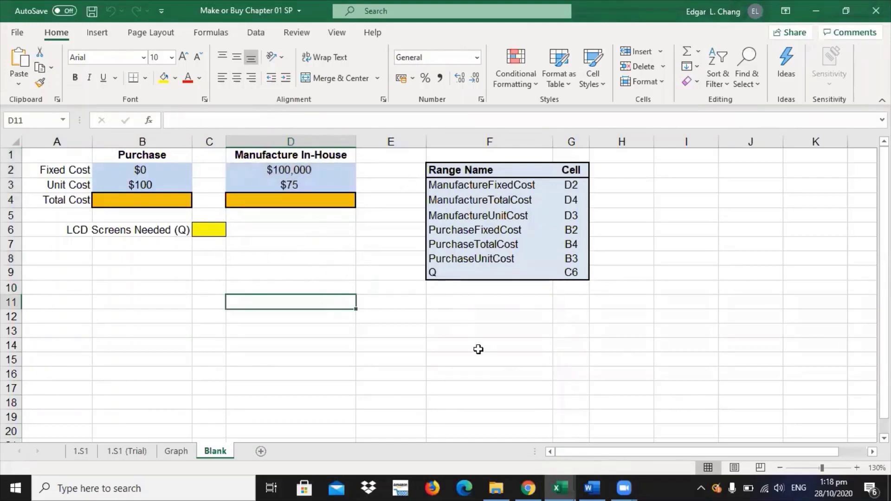
- Inspect the purchase fixed cost B2, unit cost B3 and the empty total cost B4
{"action": "left_click", "coordinate": [163, 175]}
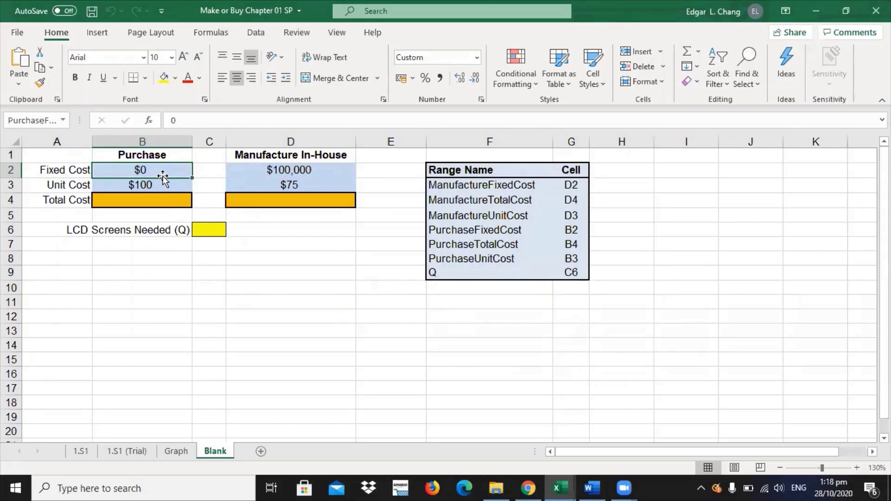
{"action": "left_click", "coordinate": [164, 186]}
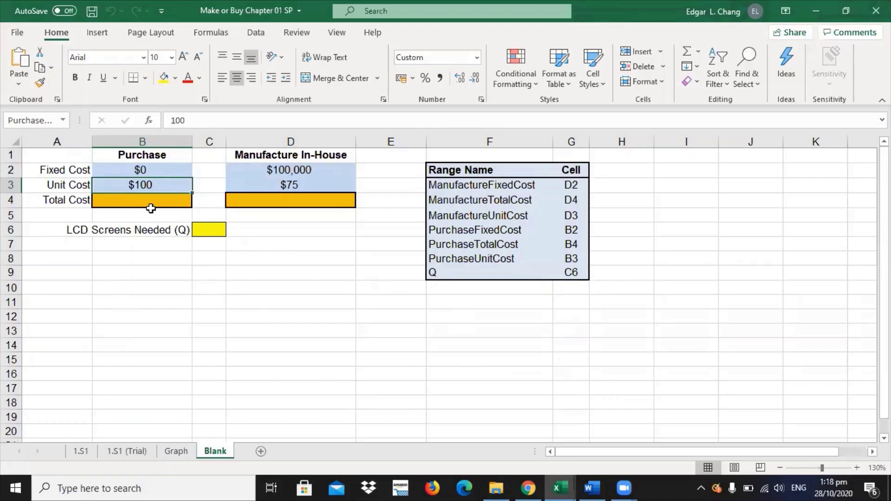
{"action": "left_click", "coordinate": [295, 329]}
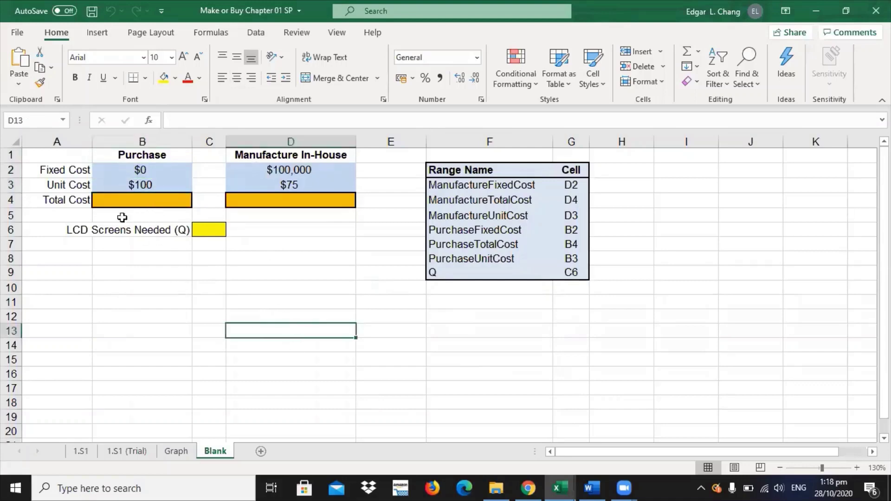
{"action": "left_click", "coordinate": [114, 200]}
{"action": "left_click", "coordinate": [255, 327]}
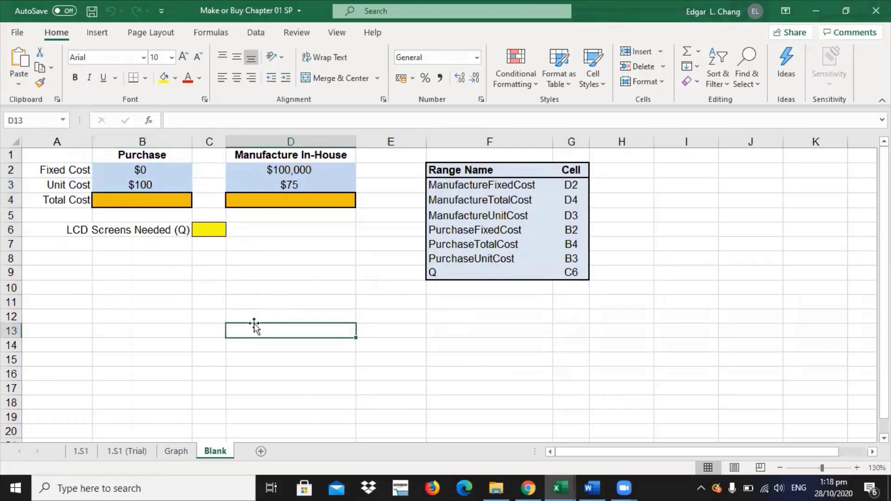
{"action": "left_click", "coordinate": [136, 204]}
{"action": "left_click", "coordinate": [352, 387]}
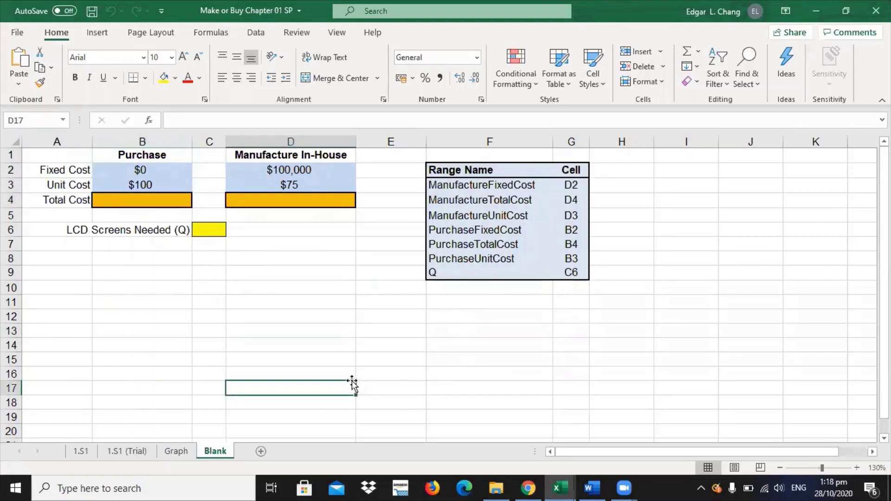
{"action": "left_click", "coordinate": [592, 342]}
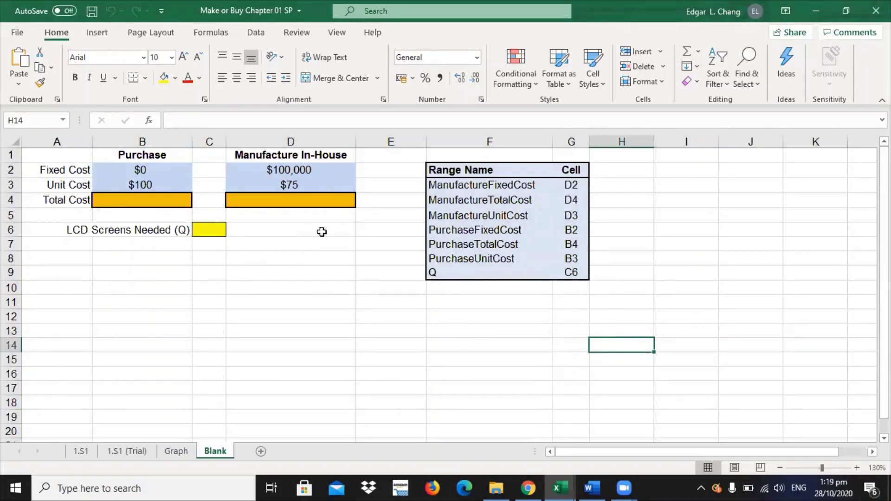
- Compare the ManufactureFixedCost and PurchaseFixedCost range-name entries with the purchase fixed cost in B2
{"action": "left_click", "coordinate": [444, 189]}
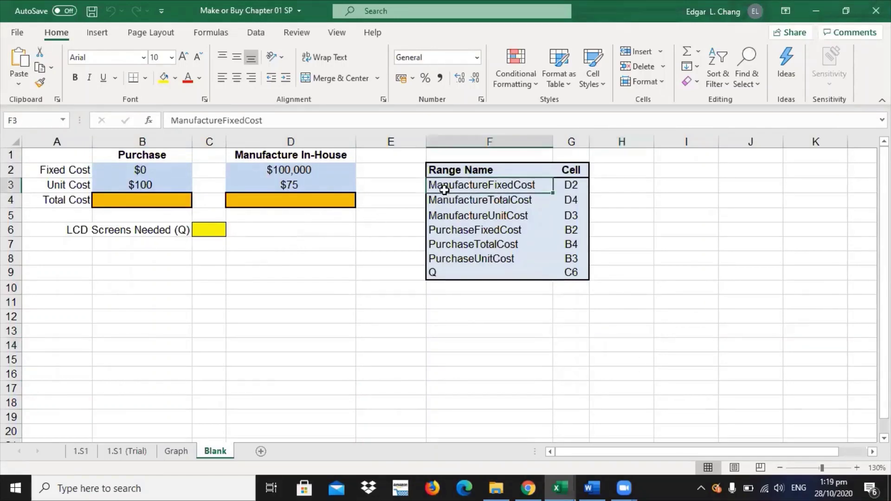
{"action": "left_click", "coordinate": [50, 171]}
{"action": "left_click", "coordinate": [134, 171]}
{"action": "left_click", "coordinate": [57, 172]}
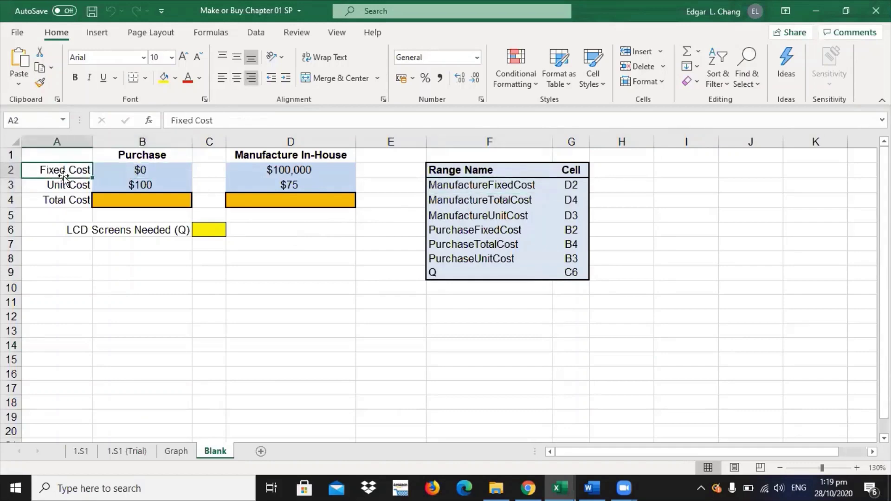
{"action": "left_click", "coordinate": [449, 187]}
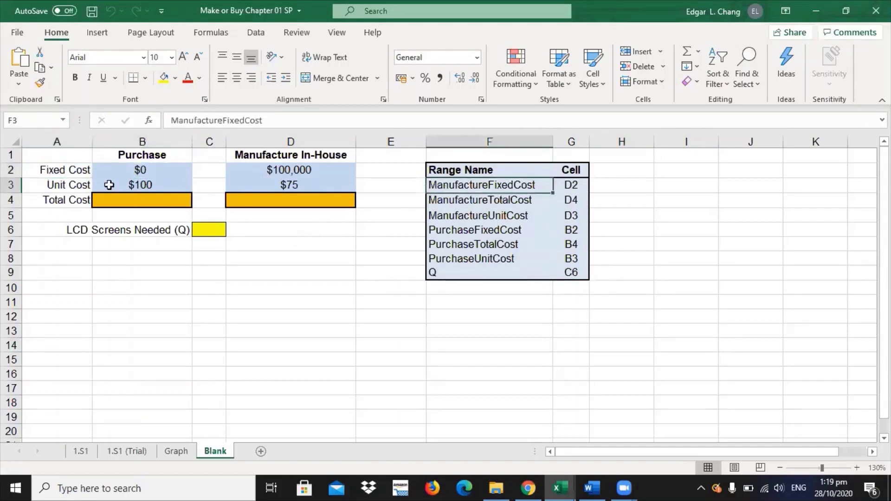
{"action": "left_click", "coordinate": [119, 172]}
{"action": "left_click", "coordinate": [275, 355]}
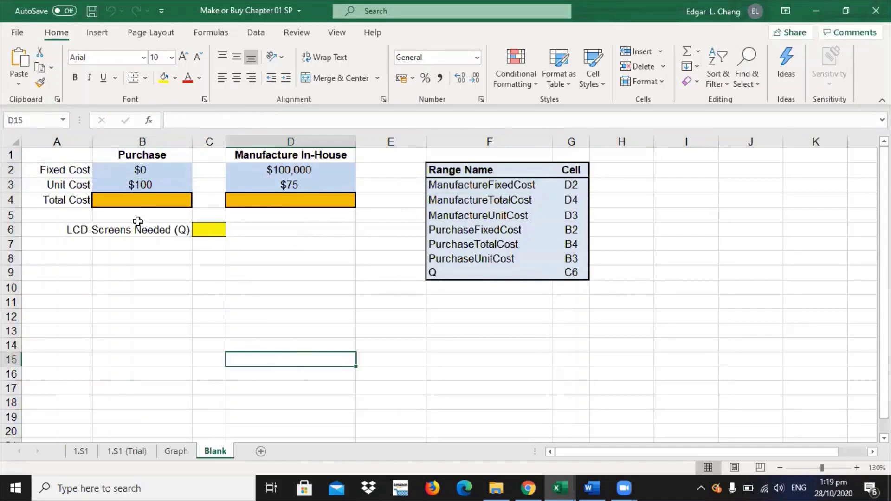
{"action": "left_click", "coordinate": [136, 172]}
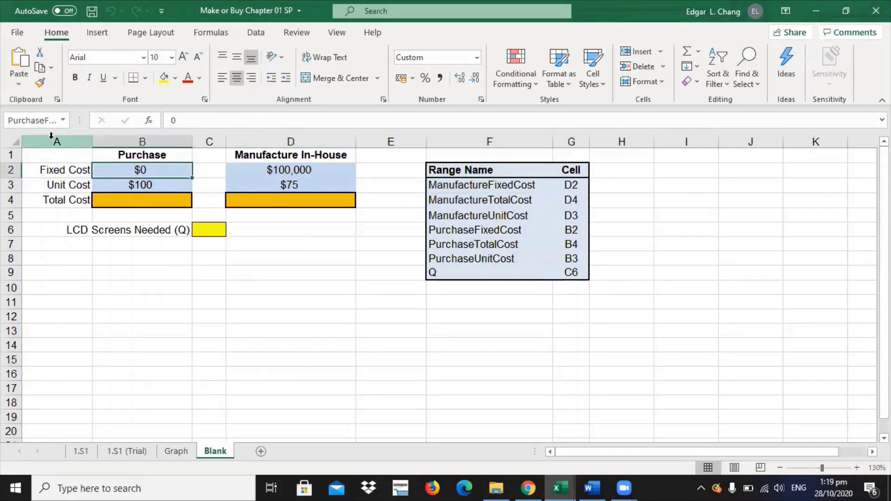
{"action": "left_click", "coordinate": [471, 234]}
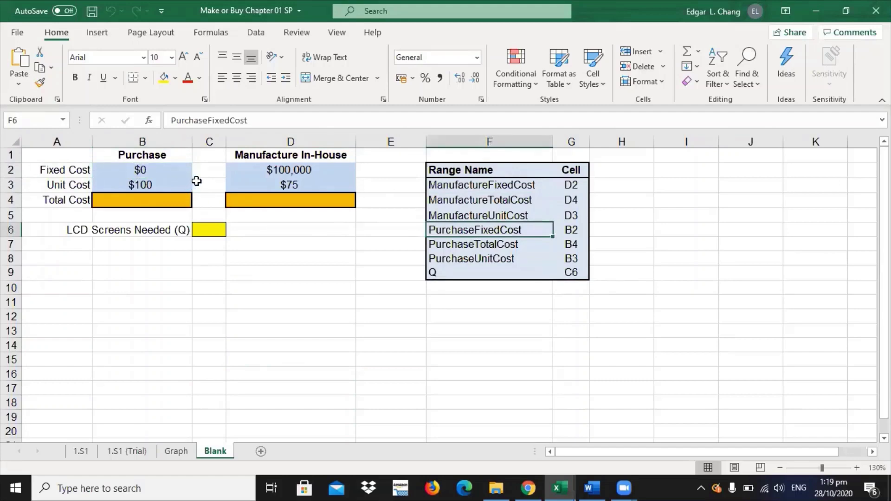
- Check the purchase inputs B2 and B3, then select the Purchase Total Cost cell B4
{"action": "left_click", "coordinate": [171, 175]}
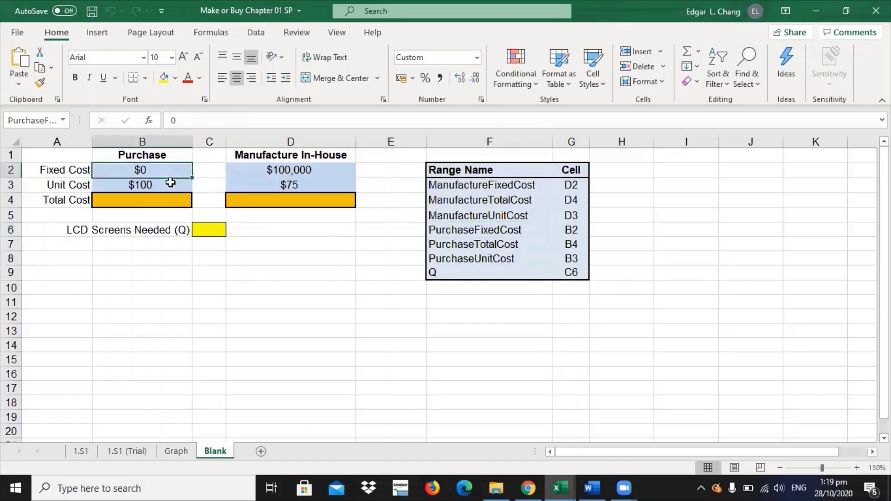
{"action": "left_click", "coordinate": [170, 182]}
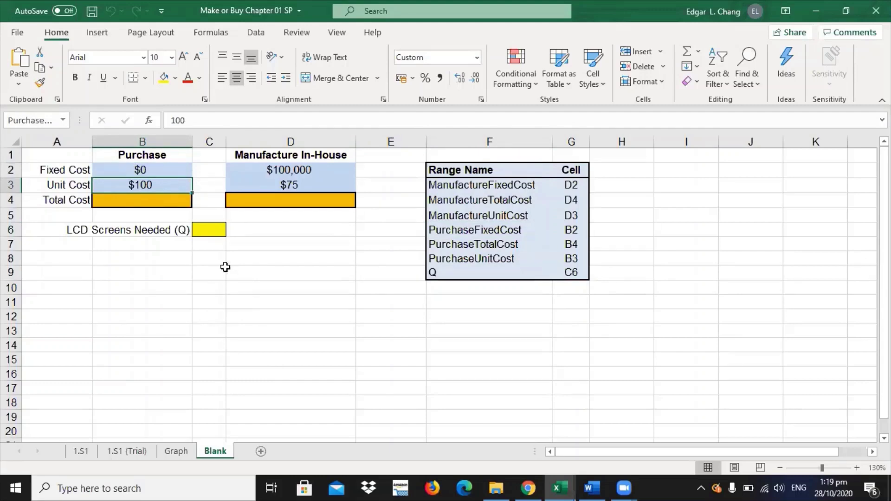
{"action": "left_click", "coordinate": [165, 201]}
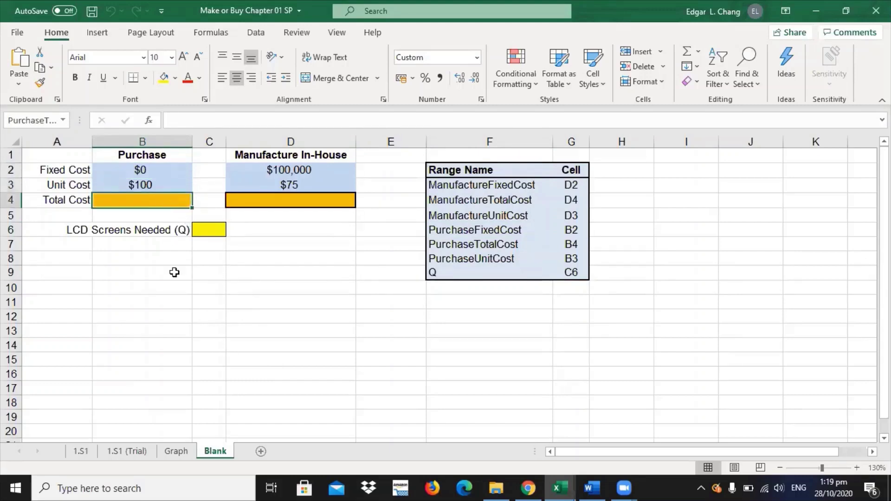
{"action": "left_click", "coordinate": [175, 285]}
{"action": "left_click", "coordinate": [160, 202]}
- Enter =PurchaseFixedCost+PurchaseUnitCost*Q in B4, which shows $0
{"action": "type", "text": "="}
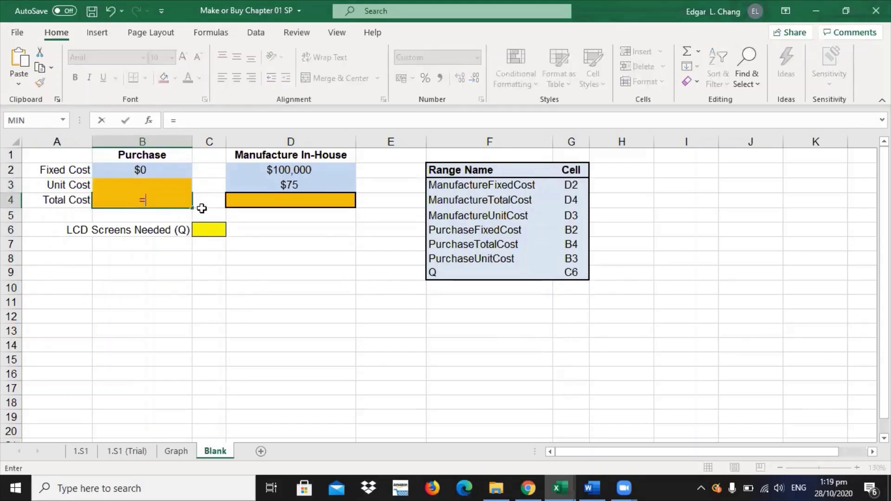
{"action": "type", "text": "pu"}
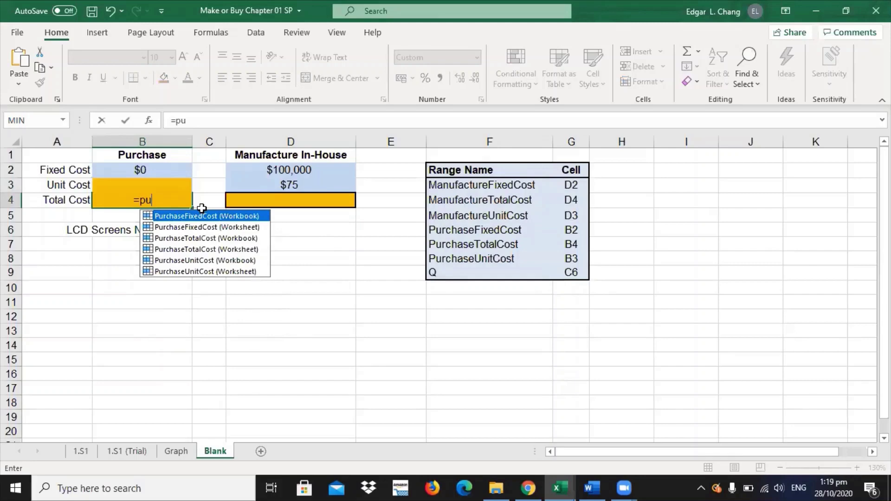
{"action": "type", "text": "rc"}
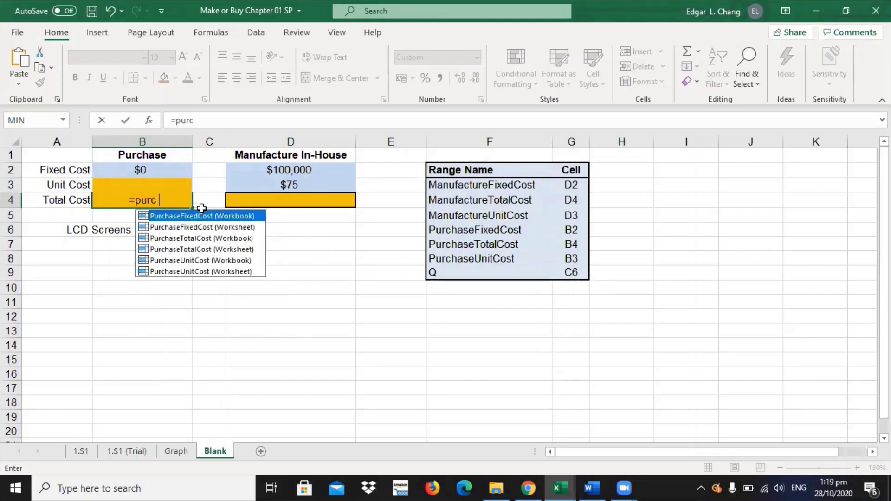
{"action": "type", "text": "hasefi"}
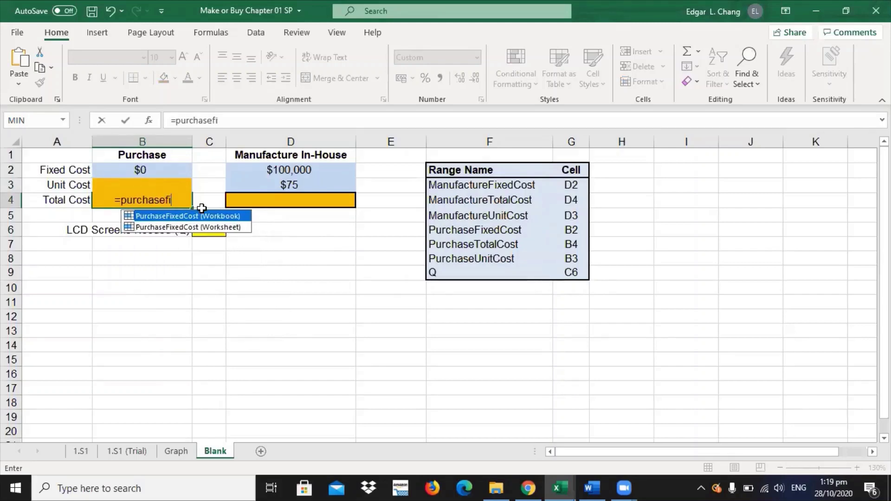
{"action": "type", "text": "xdd"}
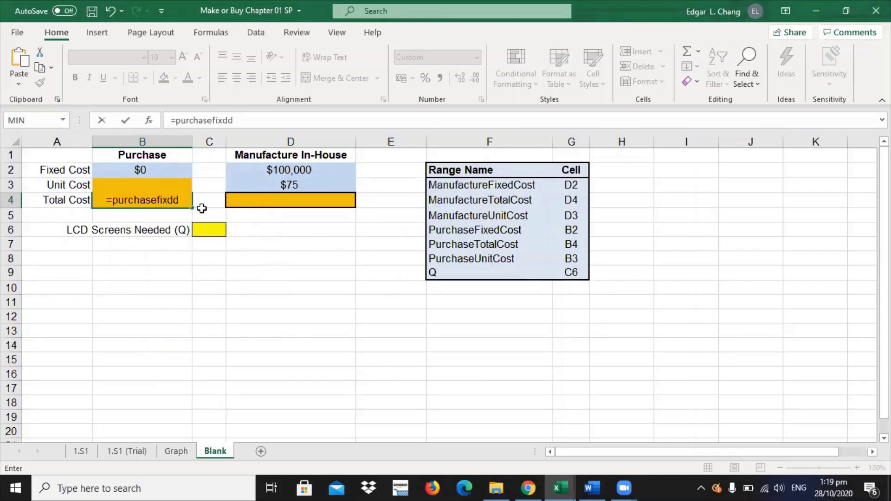
{"action": "key", "text": "BackSpace"}
{"action": "key", "text": "BackSpace"}
{"action": "type", "text": "ed"}
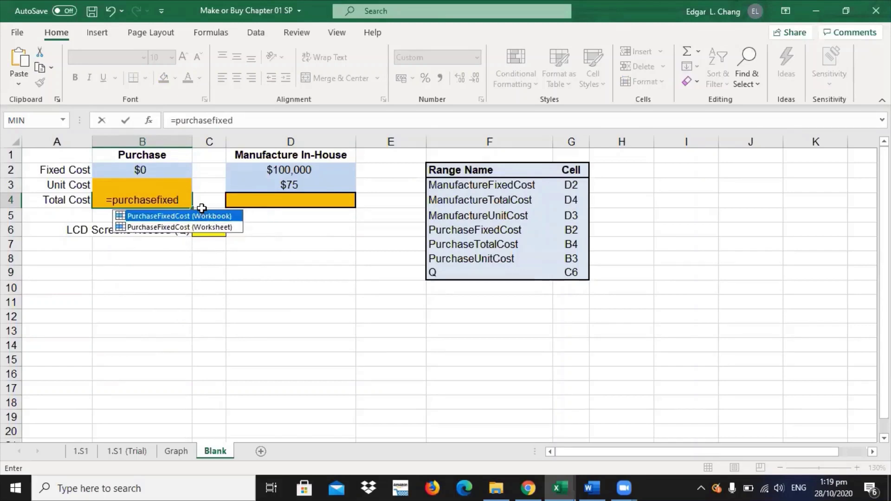
{"action": "type", "text": "cosr"}
{"action": "key", "text": "BackSpace"}
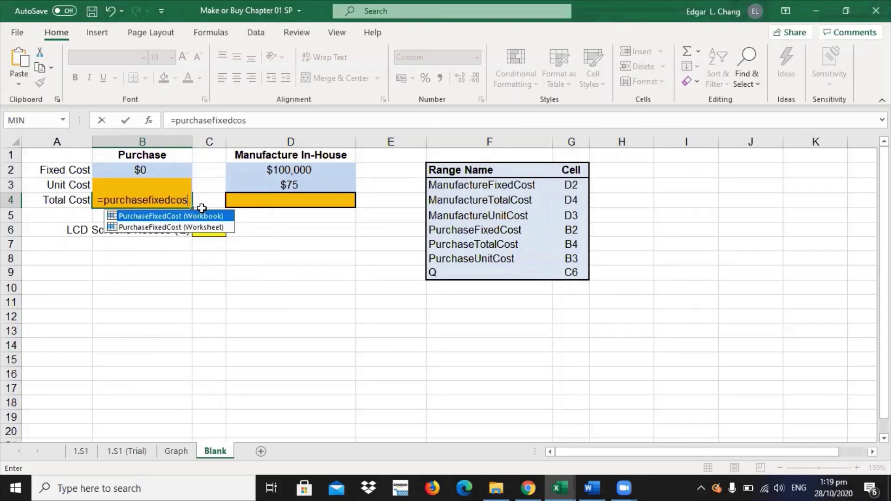
{"action": "type", "text": "t+"}
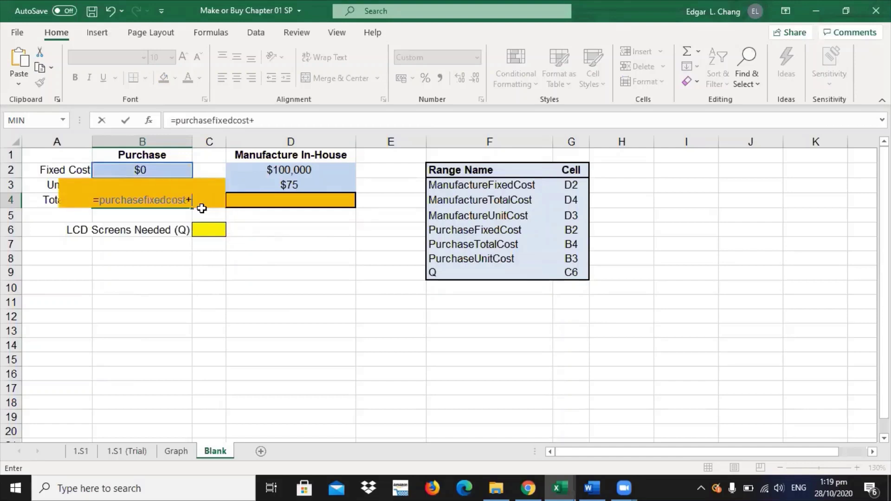
{"action": "left_click", "coordinate": [49, 182]}
{"action": "key", "text": "Right"}
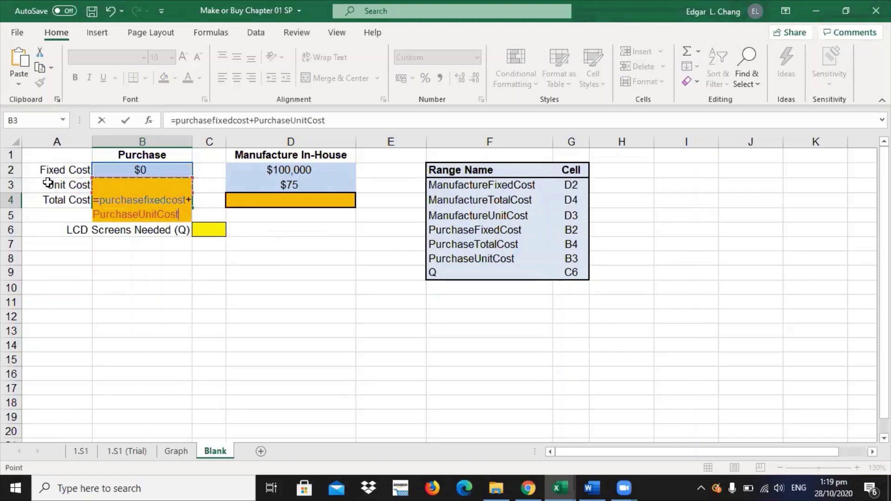
{"action": "left_click", "coordinate": [202, 229]}
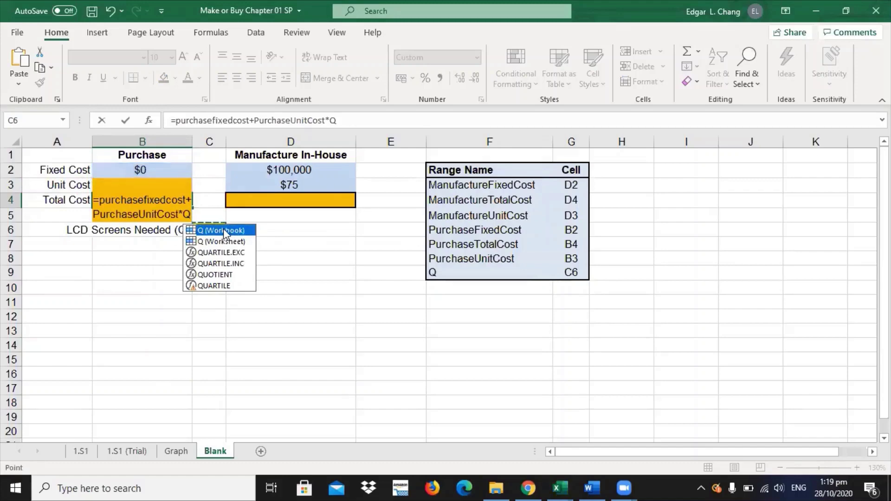
{"action": "key", "text": "Return"}
{"action": "left_click", "coordinate": [247, 278]}
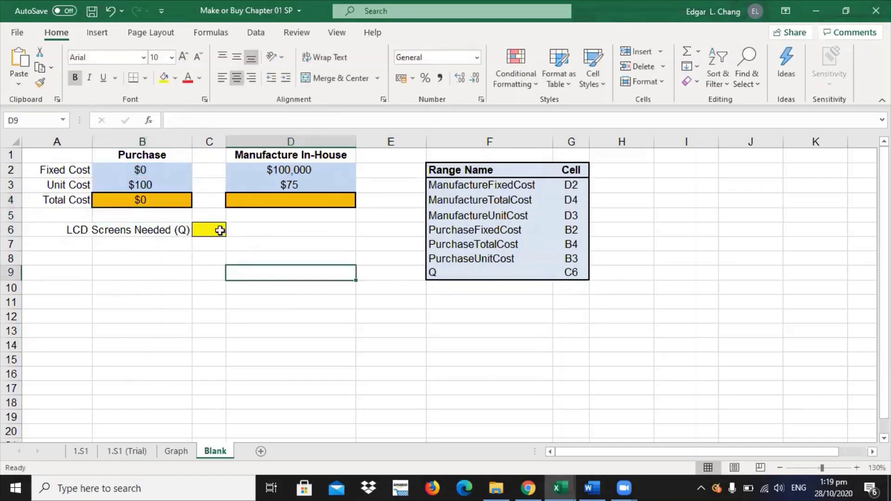
{"action": "left_click", "coordinate": [223, 230]}
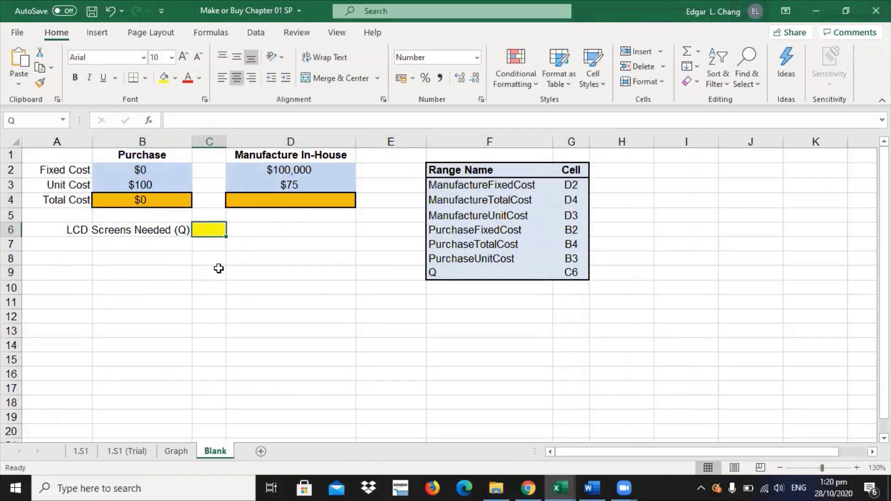
- Select the quantity cell Q in C6 and the nearby cells below it
{"action": "left_click", "coordinate": [217, 287]}
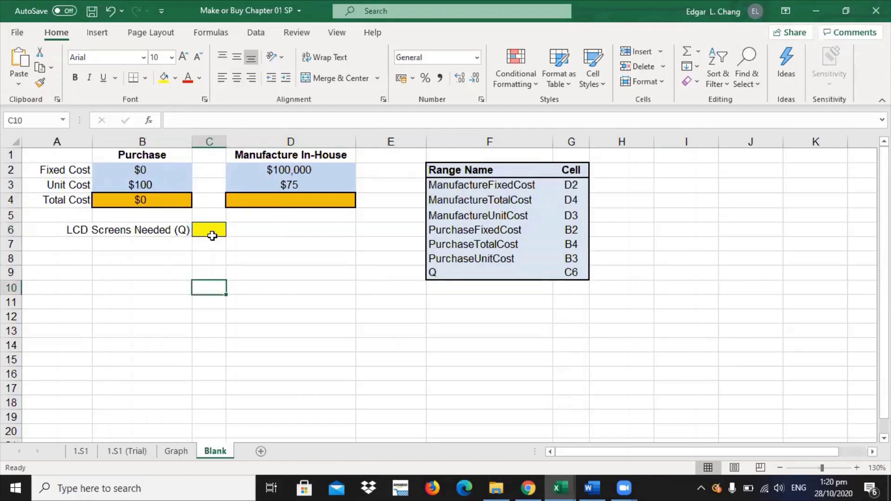
{"action": "left_click", "coordinate": [212, 232]}
{"action": "key", "text": "Down"}
{"action": "key", "text": "Down"}
{"action": "left_click", "coordinate": [212, 231]}
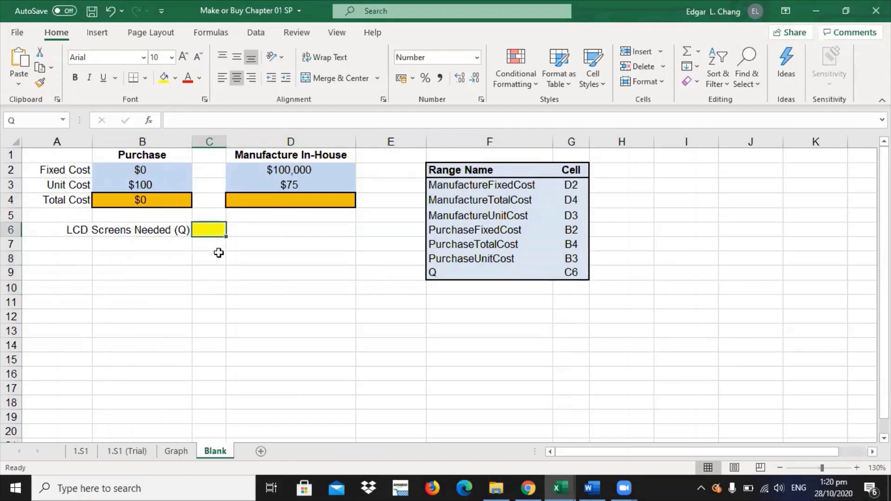
{"action": "left_click", "coordinate": [220, 258]}
{"action": "left_click", "coordinate": [200, 228]}
{"action": "left_click_drag", "start_coordinate": [282, 280], "coordinate": [218, 280]}
{"action": "left_click", "coordinate": [212, 269]}
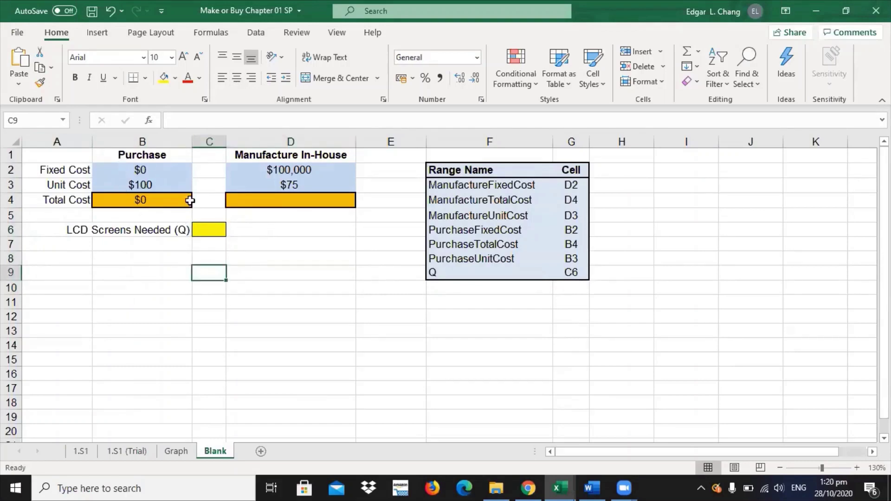
{"action": "left_click_drag", "start_coordinate": [277, 270], "coordinate": [274, 258]}
- Enter =ManufactureFixedCost+ManufactureUnitCost*Q in D4, which shows $100,000
{"action": "left_click", "coordinate": [274, 201]}
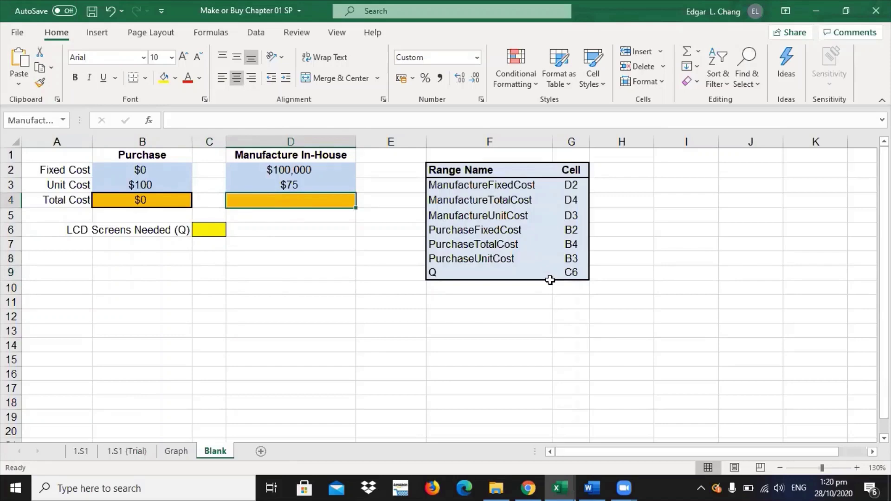
{"action": "type", "text": "="}
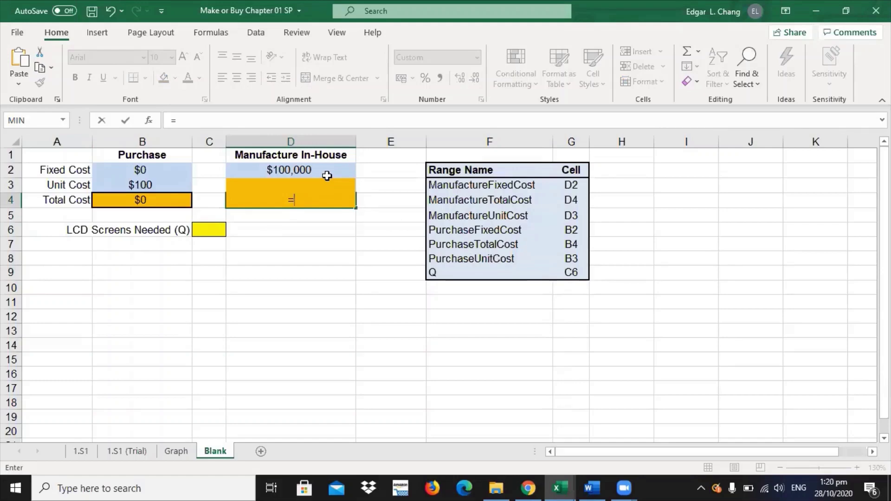
{"action": "type", "text": "man"}
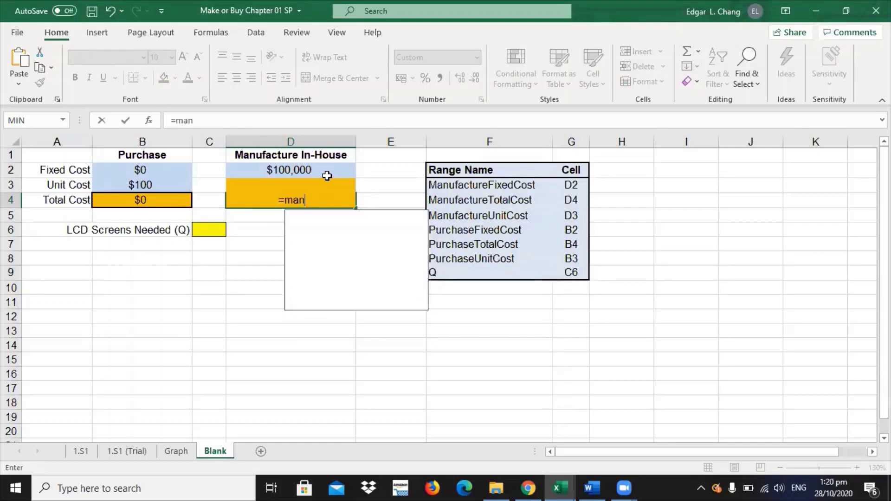
{"action": "type", "text": "ufacture"}
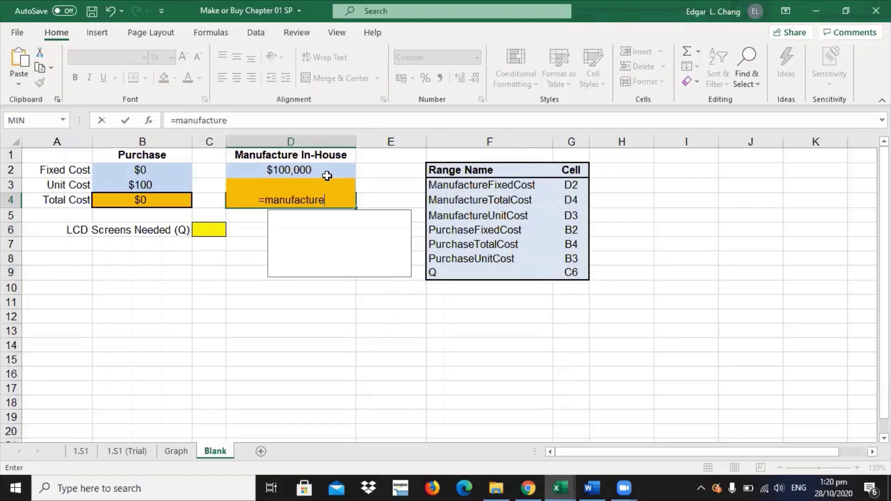
{"action": "type", "text": "fix"}
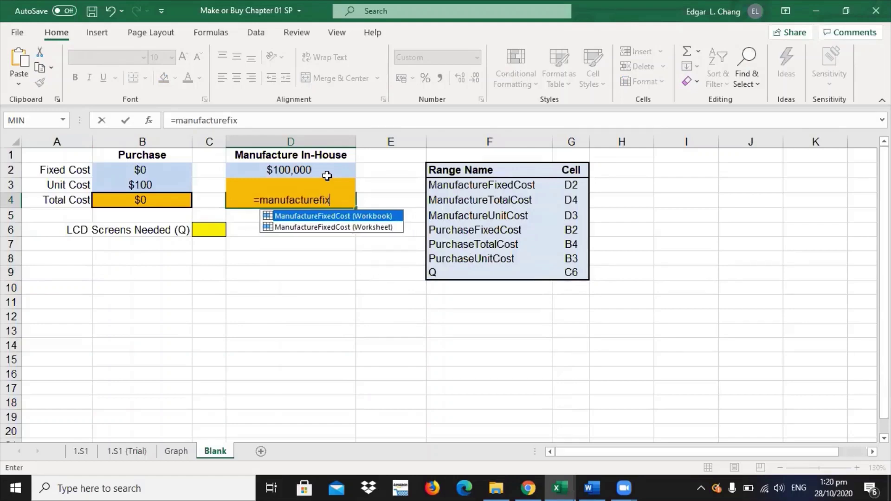
{"action": "type", "text": "edcost"}
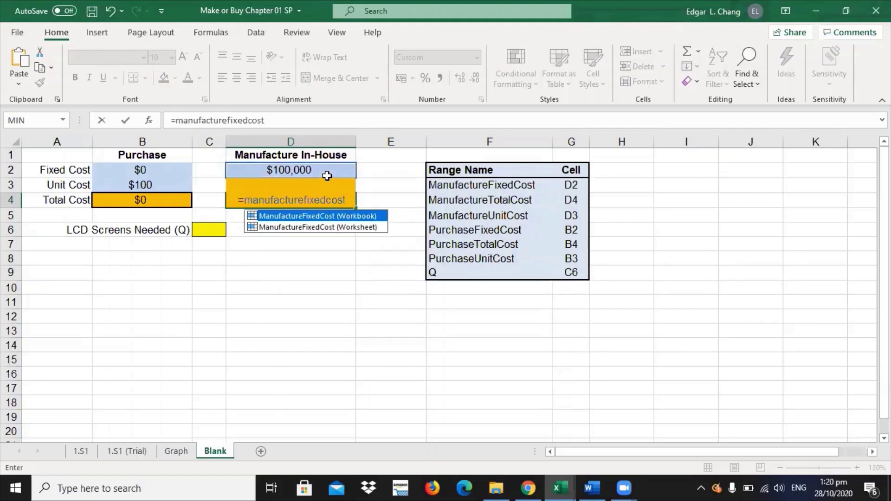
{"action": "type", "text": "+"}
{"action": "left_click", "coordinate": [377, 184]}
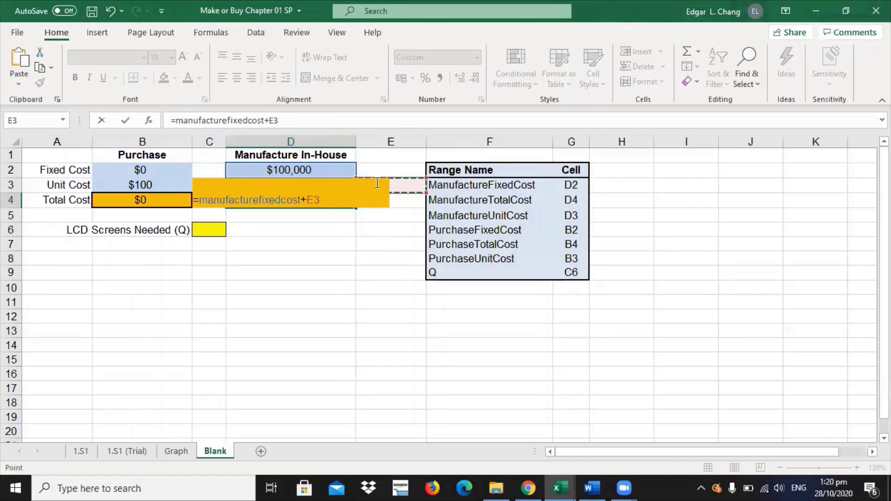
{"action": "key", "text": "Left"}
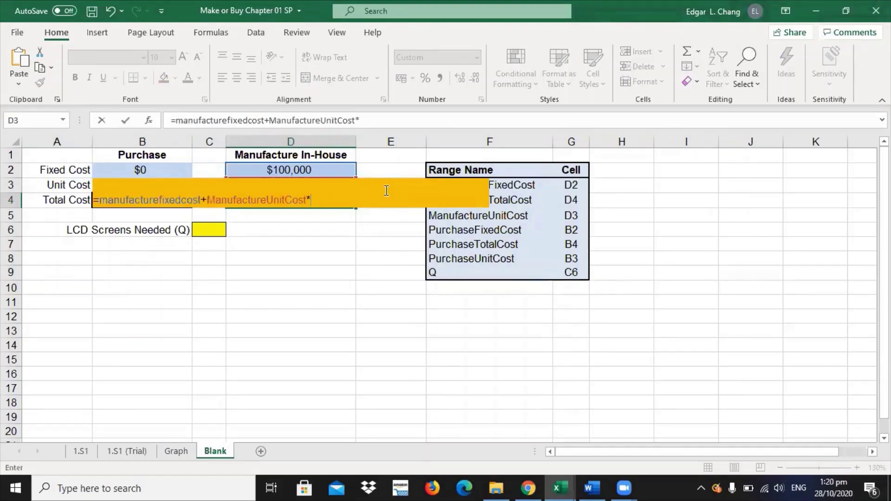
{"action": "type", "text": "*"}
{"action": "left_click", "coordinate": [203, 228]}
{"action": "key", "text": "Return"}
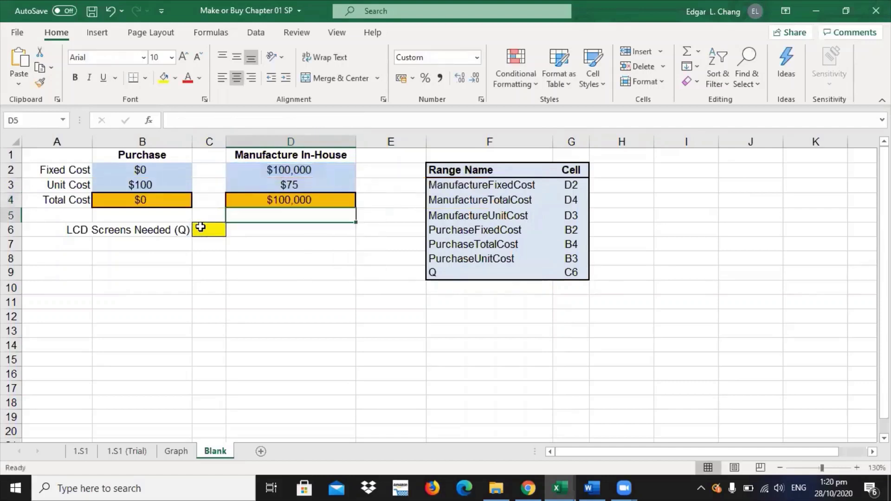
{"action": "left_click_drag", "start_coordinate": [262, 287], "coordinate": [267, 298]}
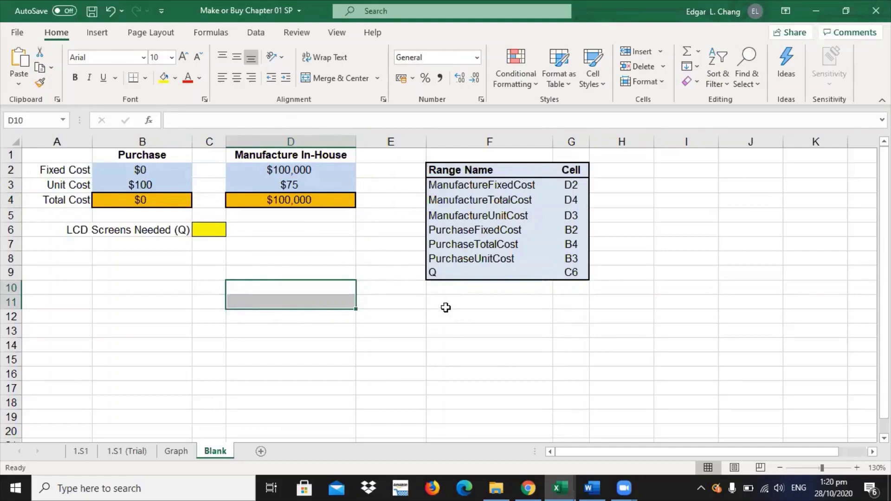
- Review the quantity cell C6 and the total cost formulas in B4 and D4
{"action": "left_click", "coordinate": [461, 344]}
{"action": "left_click", "coordinate": [289, 343]}
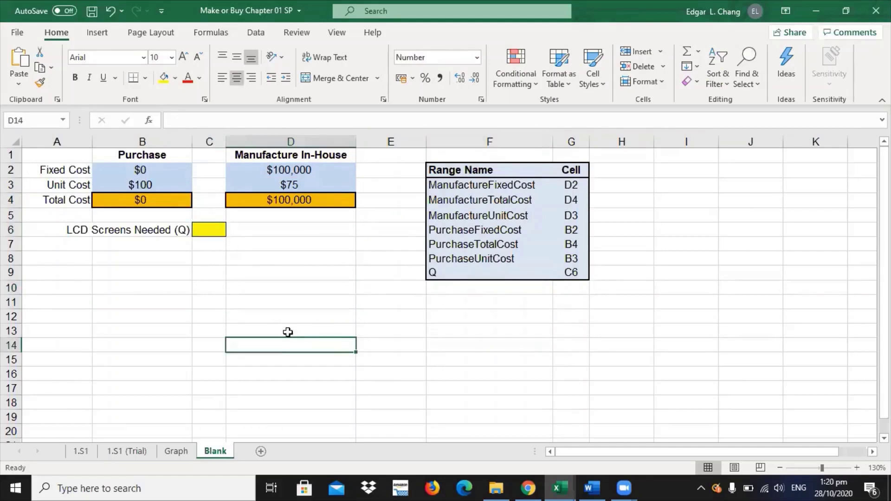
{"action": "left_click", "coordinate": [299, 301]}
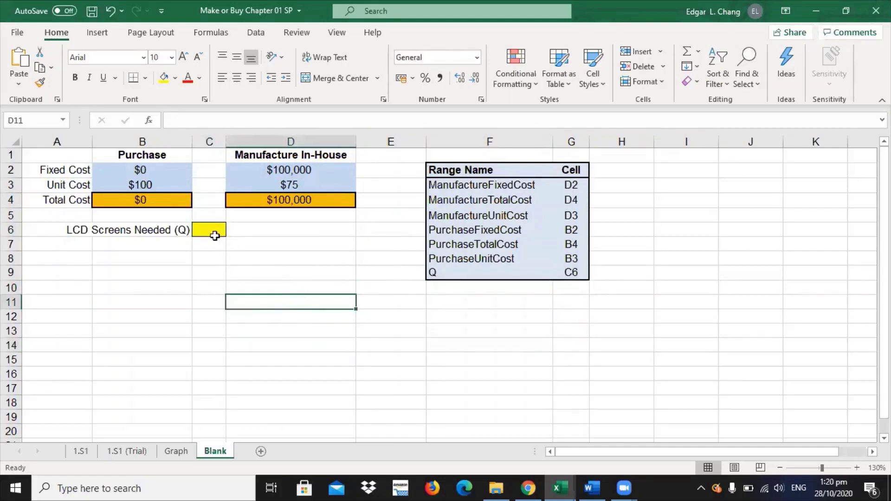
{"action": "left_click", "coordinate": [215, 232]}
{"action": "left_click", "coordinate": [249, 272]}
{"action": "left_click", "coordinate": [217, 232]}
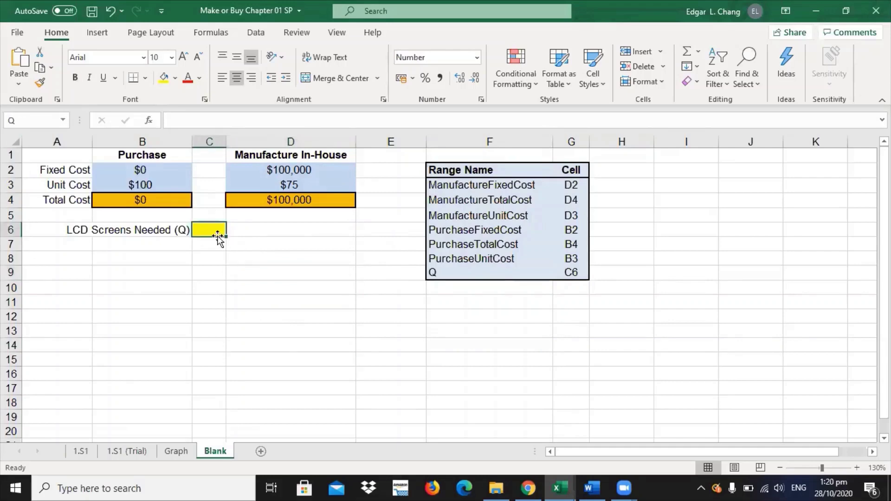
{"action": "left_click", "coordinate": [135, 205]}
{"action": "left_click", "coordinate": [318, 206]}
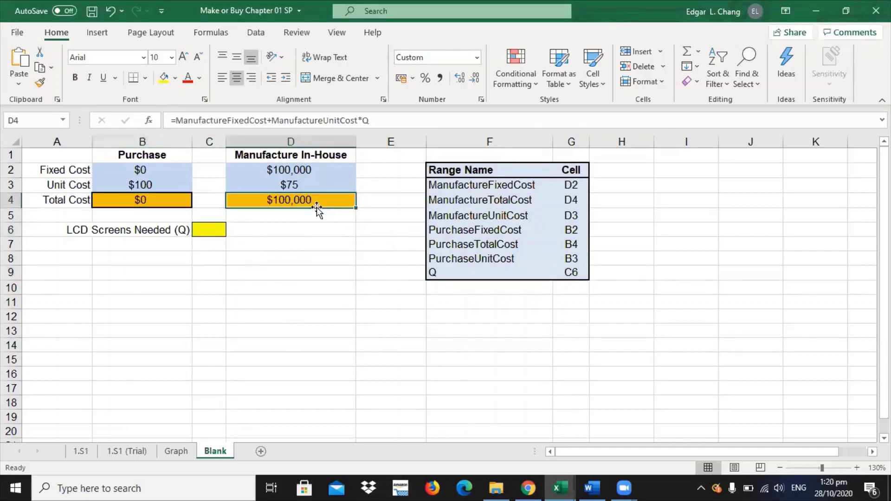
{"action": "left_click", "coordinate": [273, 255]}
{"action": "left_click", "coordinate": [211, 230]}
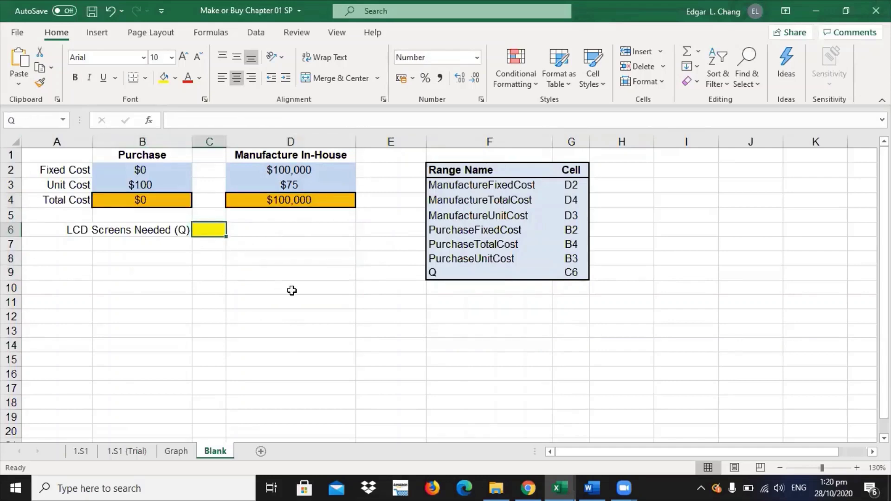
{"action": "left_click", "coordinate": [215, 283]}
{"action": "left_click", "coordinate": [221, 231]}
- Set LCD Screens Needed (Q) in C6 to 1,000
{"action": "type", "text": "1000"}
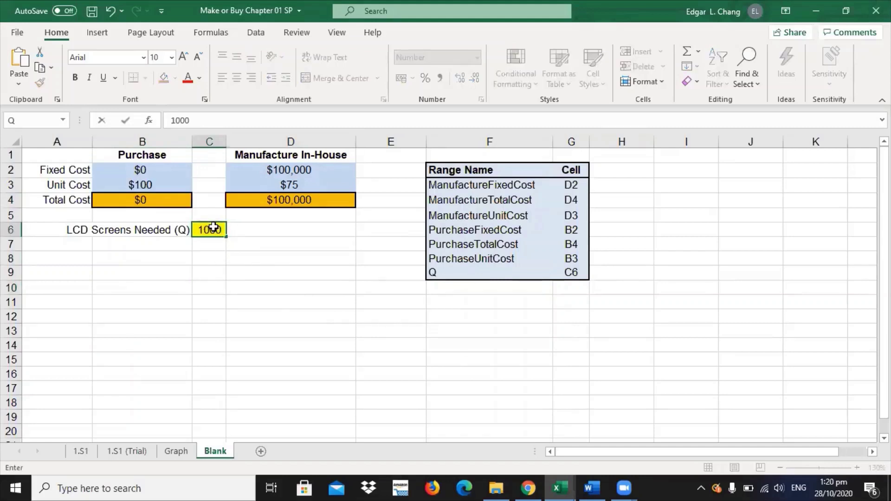
{"action": "key", "text": "Return"}
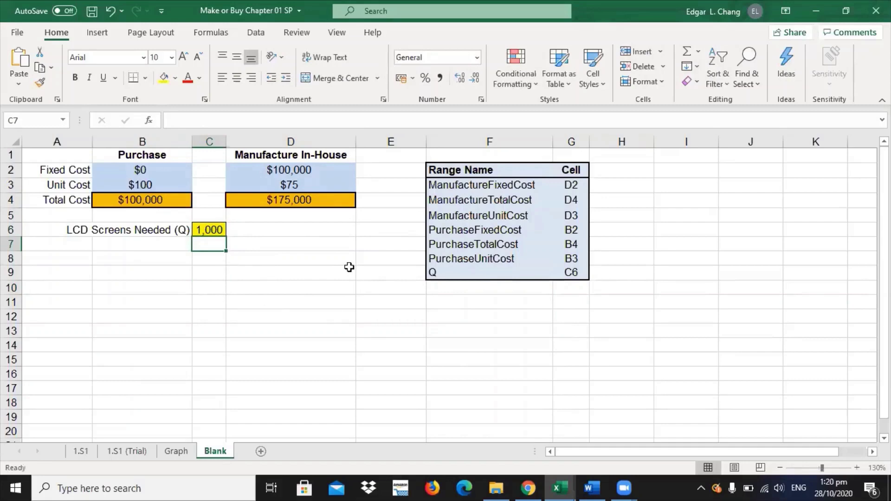
{"action": "left_click", "coordinate": [298, 327]}
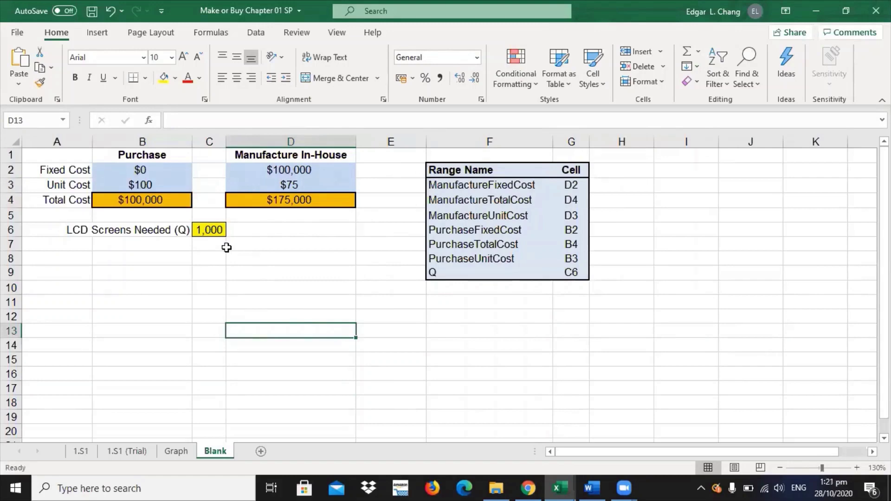
{"action": "left_click", "coordinate": [209, 230]}
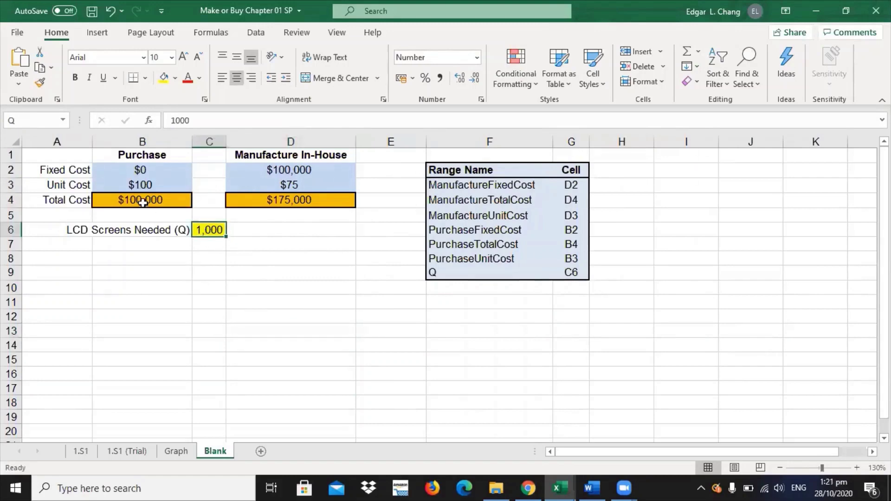
- Check the updated totals: Purchase $100,000 and Manufacture In-House $175,000
{"action": "left_click", "coordinate": [174, 204]}
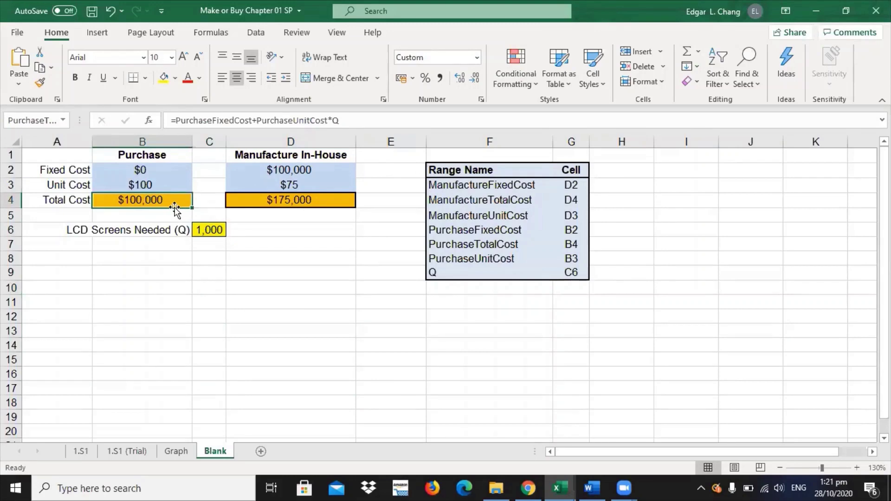
{"action": "left_click", "coordinate": [258, 198]}
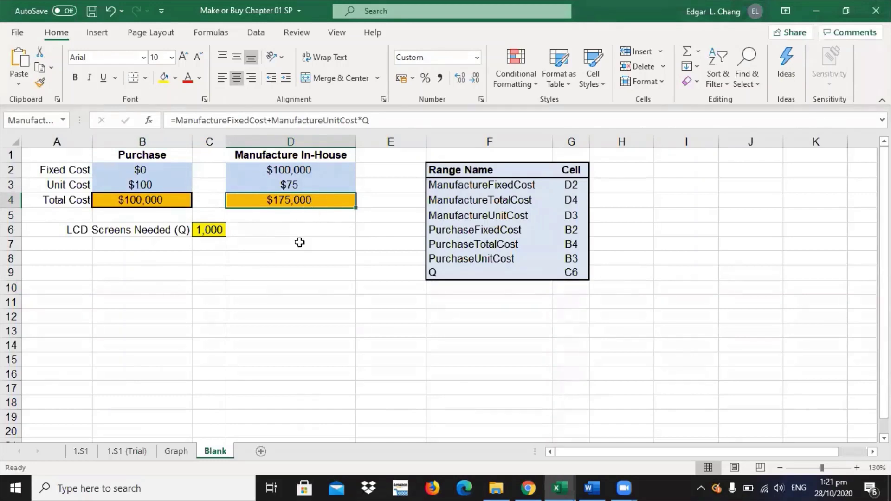
{"action": "left_click", "coordinate": [299, 258]}
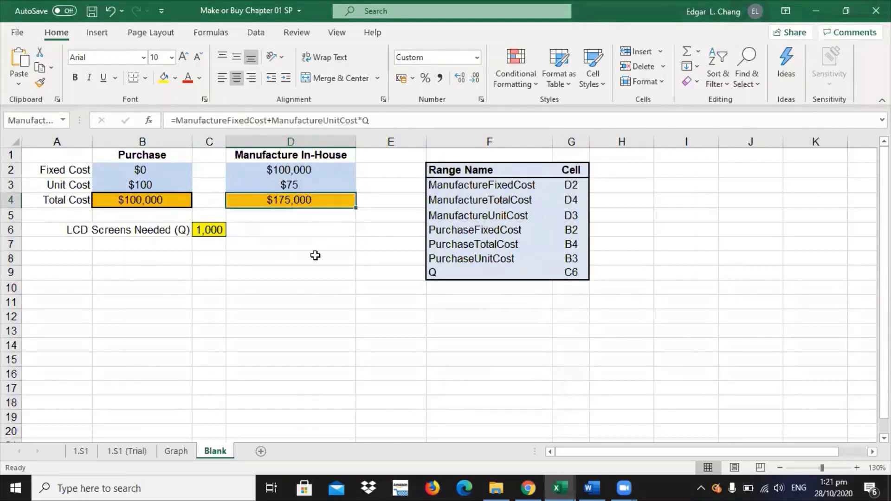
{"action": "left_click", "coordinate": [315, 254]}
{"action": "left_click", "coordinate": [291, 201]}
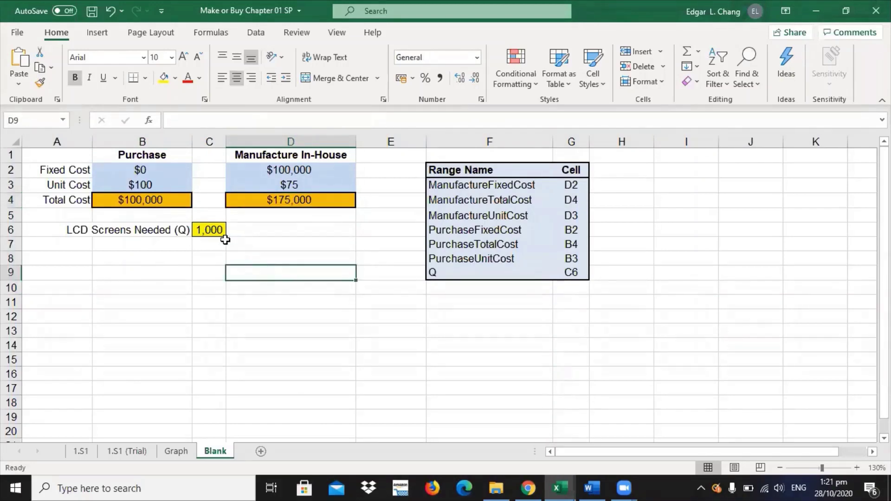
{"action": "left_click", "coordinate": [214, 229]}
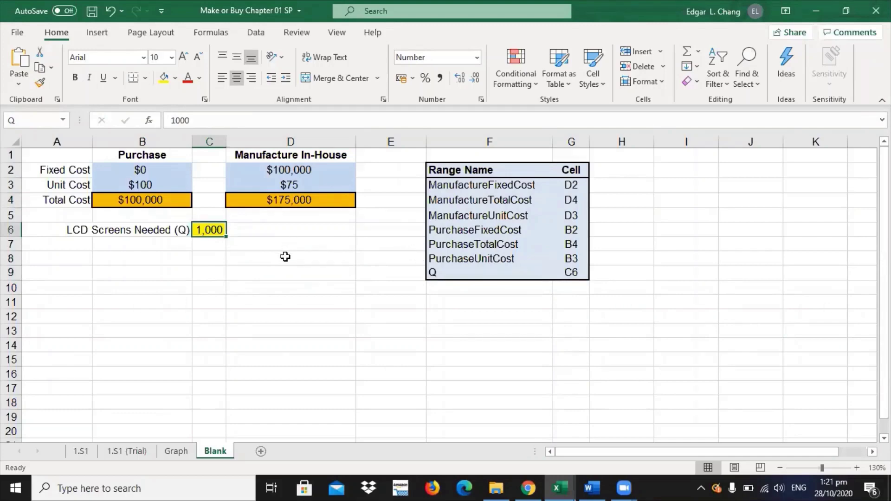
{"action": "left_click", "coordinate": [230, 294]}
{"action": "left_click", "coordinate": [206, 231]}
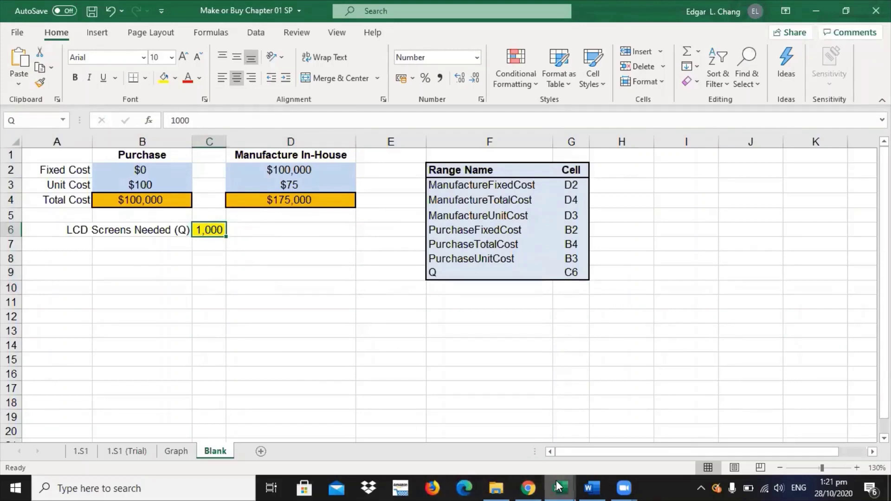
- Underline the 'range of production volumes' phrase and glance at the Practice for class 1 workbook
{"action": "left_click", "coordinate": [540, 480]}
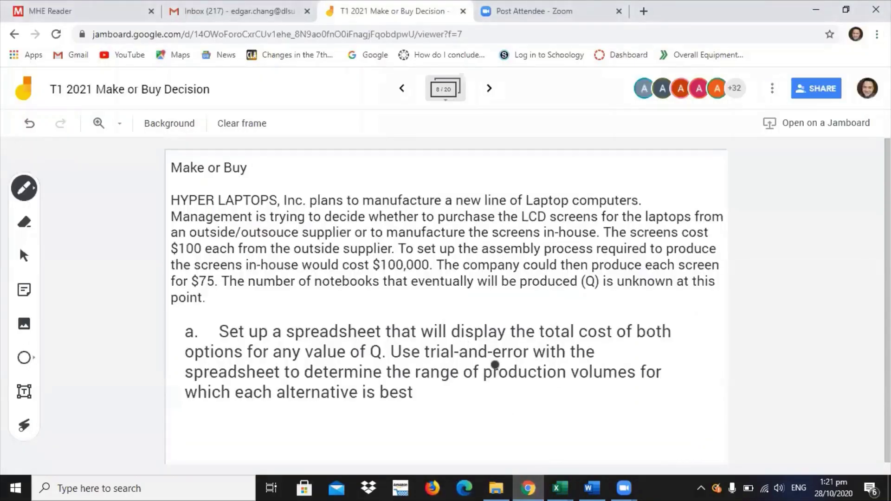
{"action": "left_click_drag", "start_coordinate": [442, 365], "coordinate": [505, 368]}
{"action": "mouse_move", "coordinate": [570, 485]}
{"action": "left_click", "coordinate": [612, 460]}
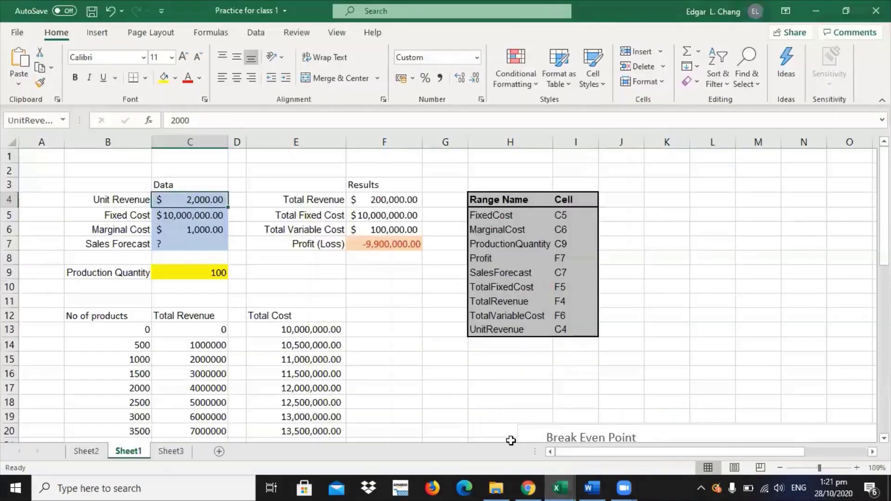
{"action": "left_click", "coordinate": [539, 485]}
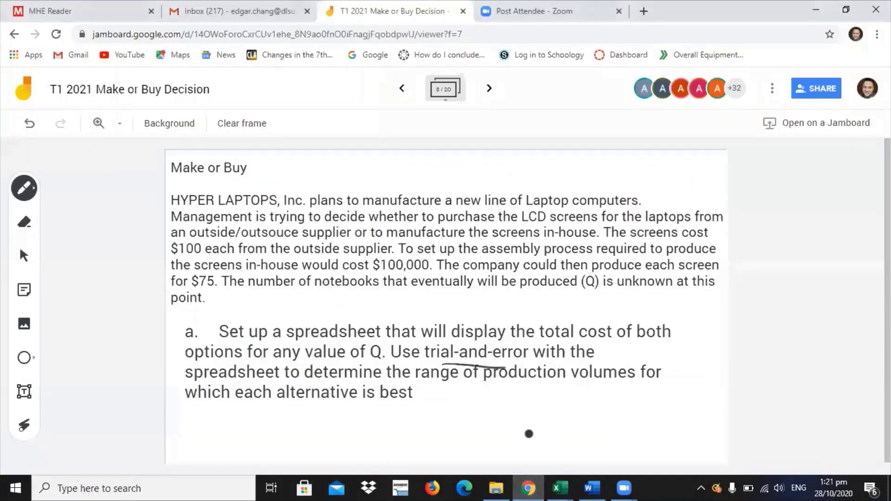
- Check the Make or Buy workbook, then move the board to frame 9 with part b
{"action": "mouse_move", "coordinate": [561, 487]}
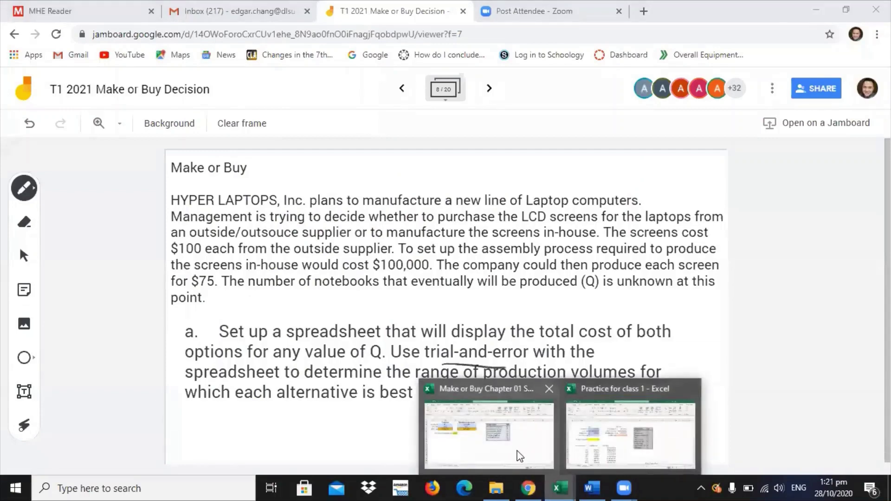
{"action": "left_click", "coordinate": [516, 456]}
{"action": "left_click", "coordinate": [267, 300]}
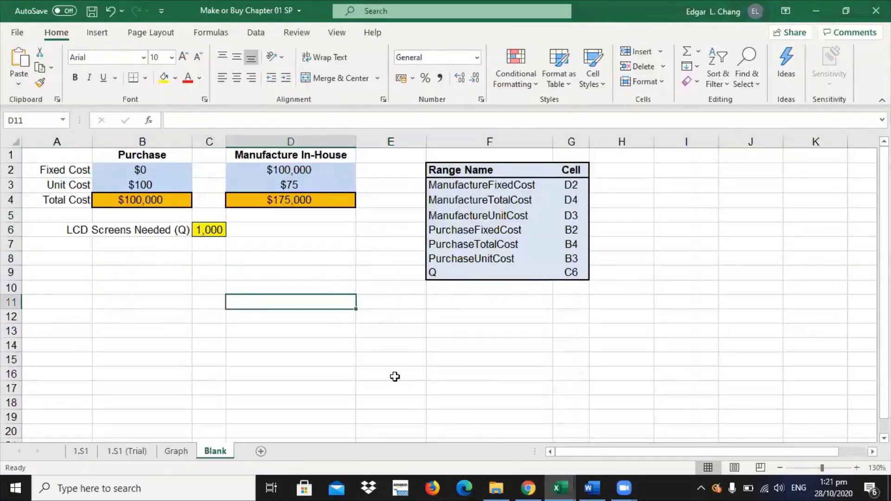
{"action": "left_click", "coordinate": [112, 259]}
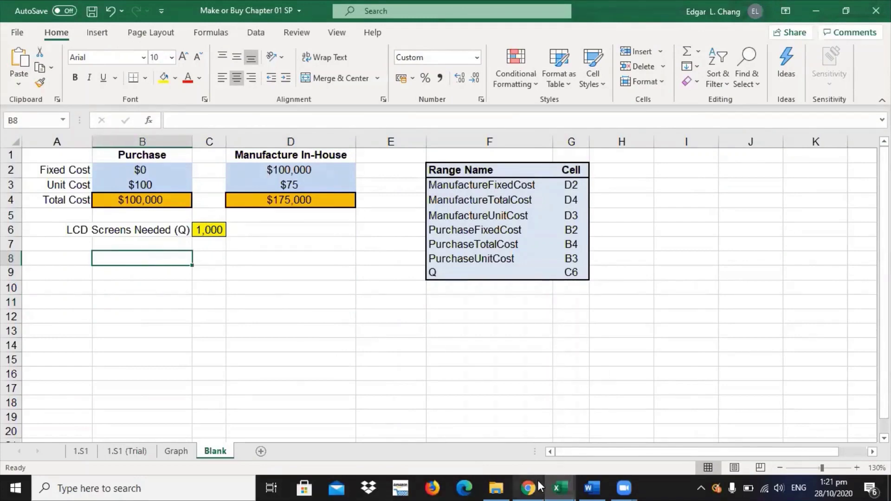
{"action": "left_click", "coordinate": [520, 487]}
{"action": "left_click", "coordinate": [490, 90]}
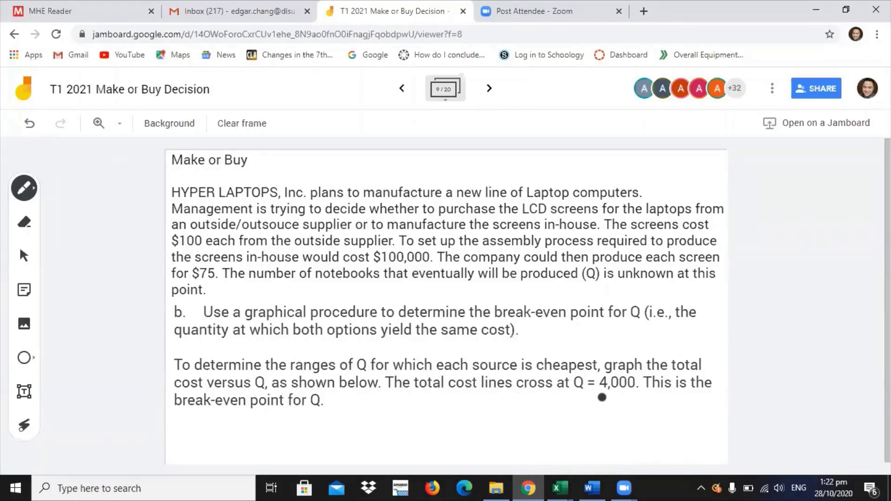
- Underline the break-even quantity 4,000 and return to the Make or Buy Chapter 01 SP workbook
{"action": "left_click_drag", "start_coordinate": [596, 396], "coordinate": [634, 397]}
{"action": "mouse_move", "coordinate": [554, 487]}
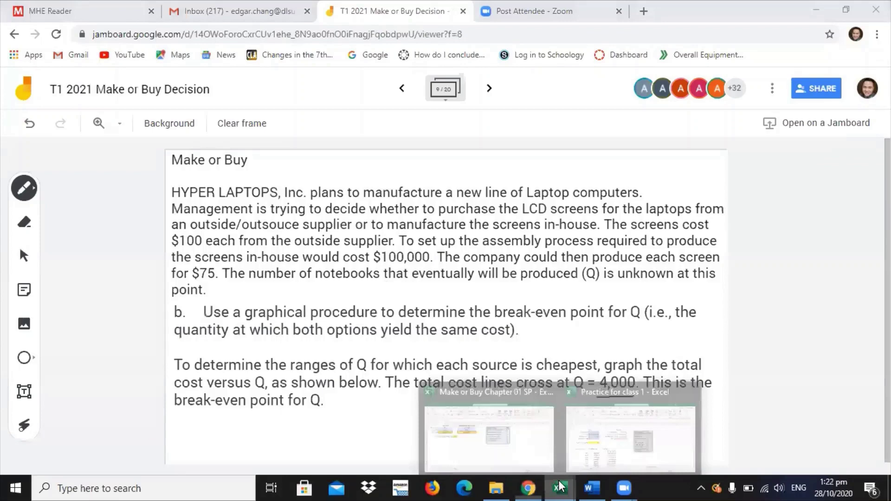
{"action": "left_click", "coordinate": [510, 460]}
- Copy the Purchase and Manufacture In-House headings into row 9
{"action": "left_click", "coordinate": [96, 302]}
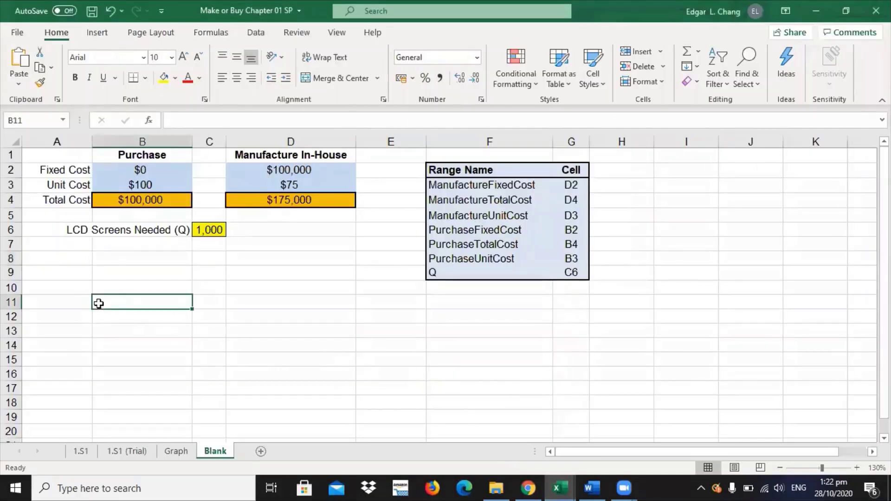
{"action": "left_click", "coordinate": [73, 292]}
{"action": "left_click", "coordinate": [136, 271]}
{"action": "left_click", "coordinate": [140, 318]}
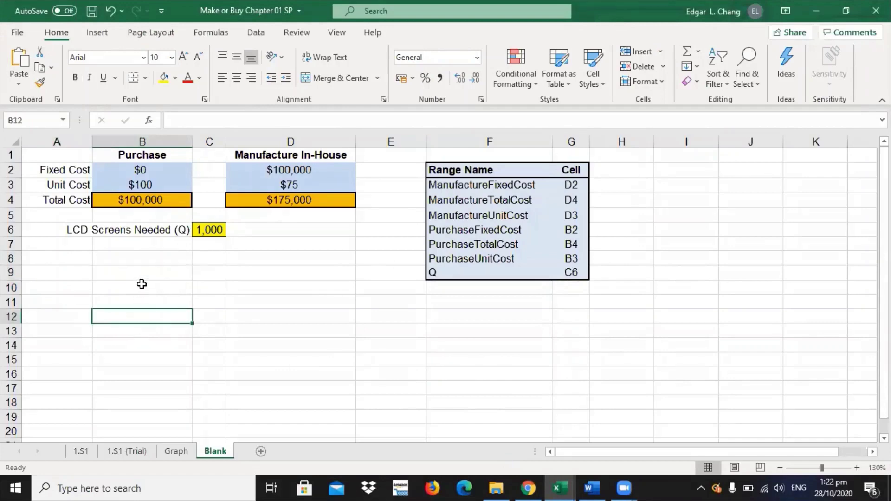
{"action": "left_click", "coordinate": [141, 287]}
{"action": "left_click_drag", "start_coordinate": [128, 155], "coordinate": [284, 145]}
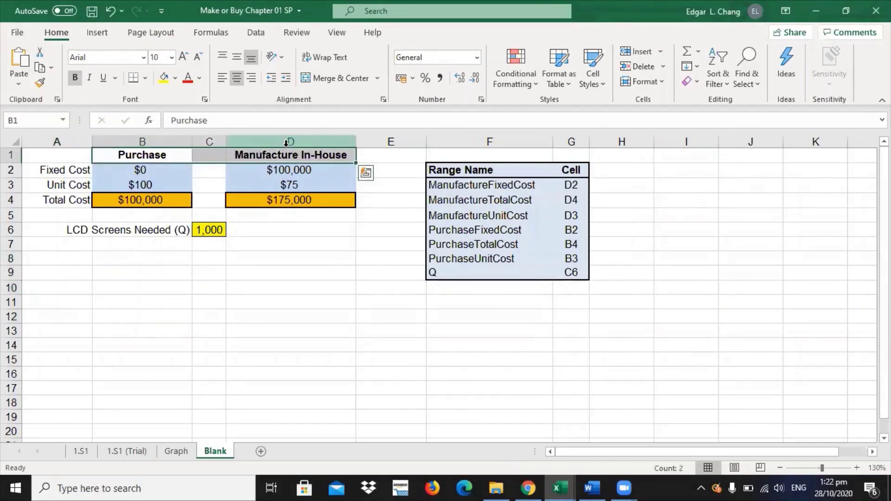
{"action": "key", "text": "ctrl+c"}
{"action": "left_click", "coordinate": [143, 272]}
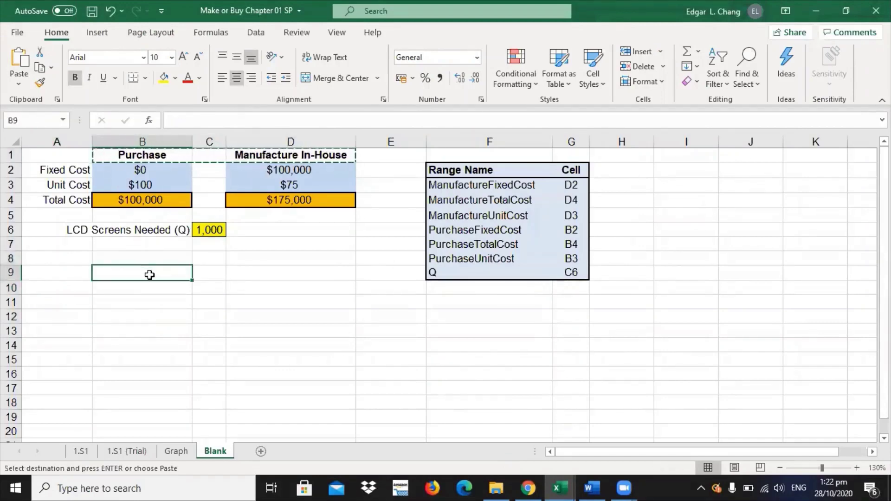
{"action": "key", "text": "ctrl+v"}
{"action": "left_click", "coordinate": [191, 336]}
{"action": "left_click_drag", "start_coordinate": [145, 276], "coordinate": [198, 355]}
{"action": "left_click", "coordinate": [241, 330]}
{"action": "left_click_drag", "start_coordinate": [265, 274], "coordinate": [272, 358]}
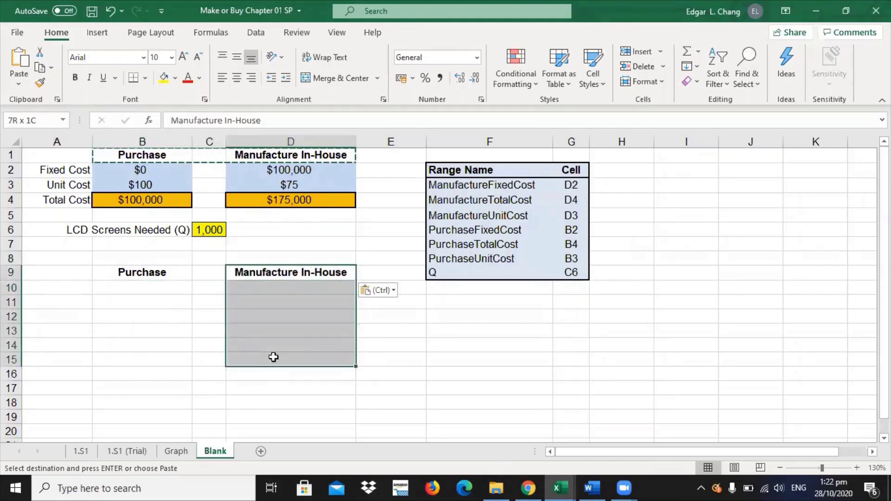
{"action": "left_click", "coordinate": [536, 381]}
- Enter the heading Quantity in A9
{"action": "left_click", "coordinate": [68, 270]}
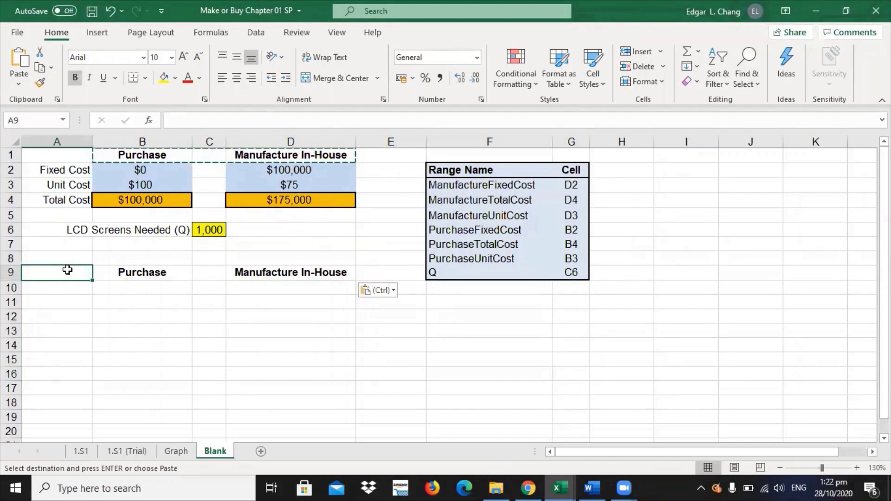
{"action": "type", "text": "Q"}
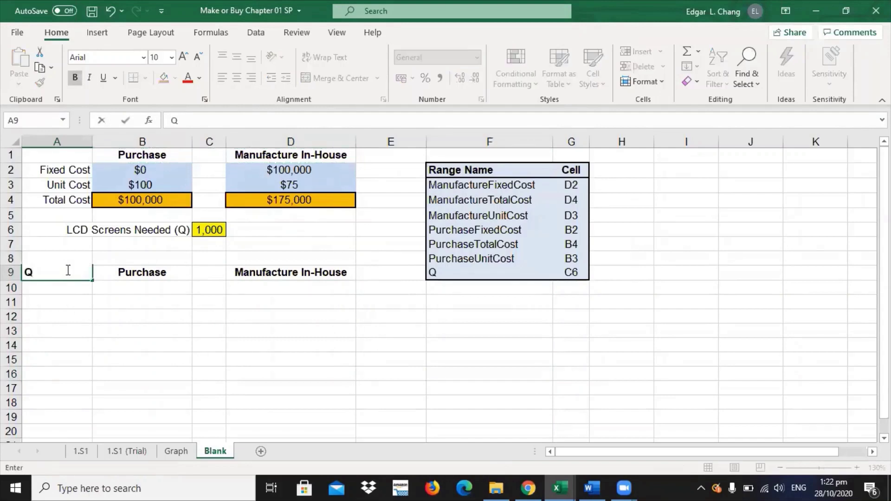
{"action": "type", "text": "uantity"}
{"action": "key", "text": "Return"}
- Enter 0 as the first quantity in A10
{"action": "left_click", "coordinate": [225, 360]}
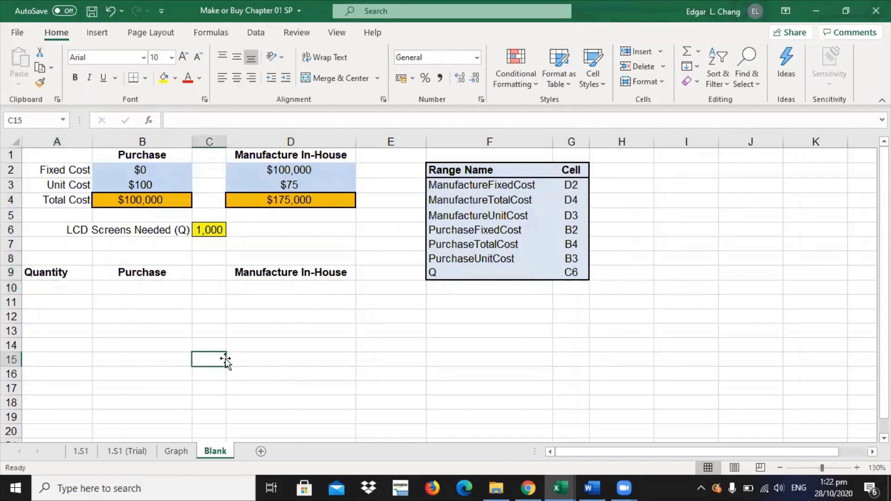
{"action": "left_click", "coordinate": [63, 291]}
{"action": "left_click", "coordinate": [70, 346]}
{"action": "left_click", "coordinate": [58, 302]}
{"action": "left_click", "coordinate": [60, 289]}
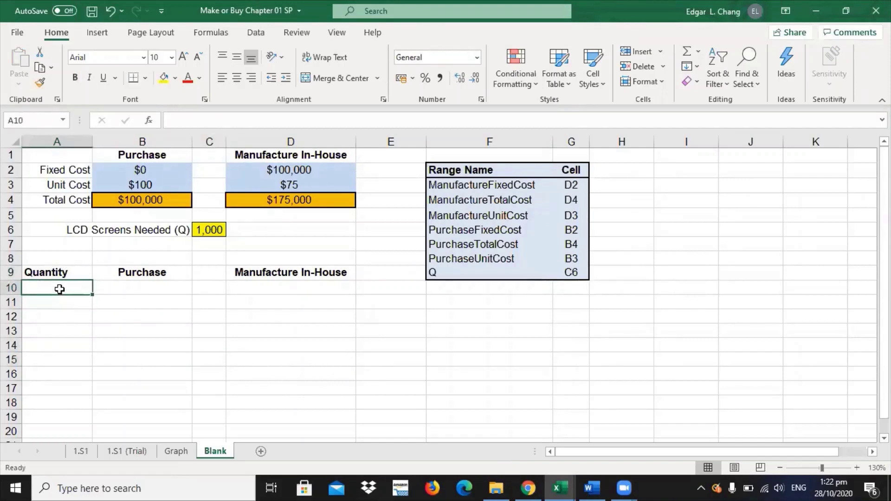
{"action": "type", "text": "0"}
{"action": "key", "text": "Return"}
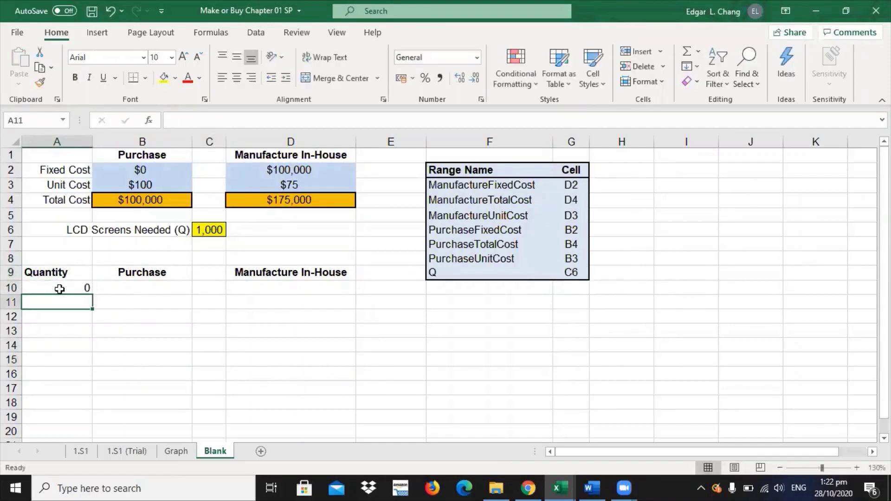
{"action": "left_click", "coordinate": [76, 320]}
{"action": "left_click", "coordinate": [75, 302]}
{"action": "left_click", "coordinate": [68, 289]}
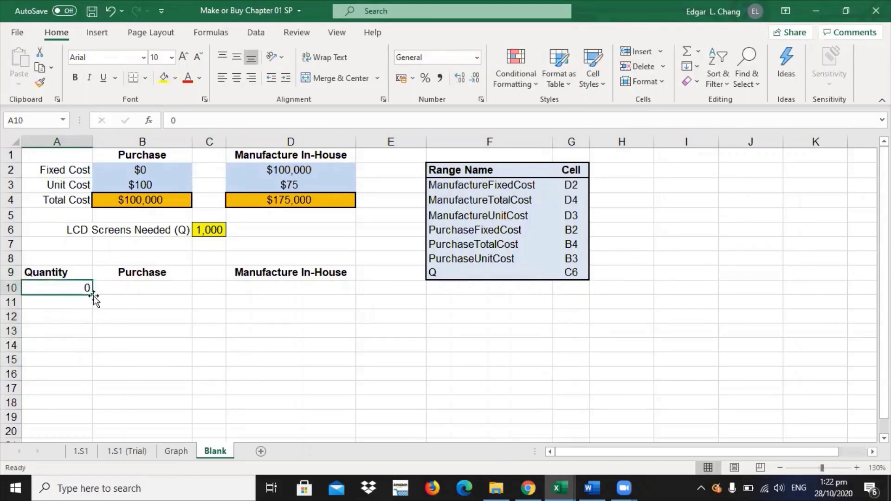
{"action": "left_click", "coordinate": [83, 345]}
{"action": "left_click", "coordinate": [70, 285]}
{"action": "left_click", "coordinate": [147, 327]}
{"action": "left_click", "coordinate": [152, 288]}
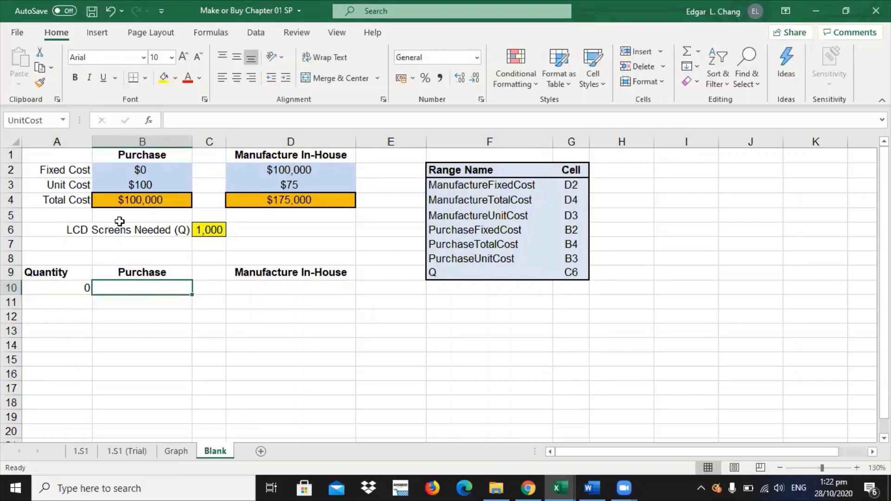
- Enter =purchasefixedcost+purchaseunitcost*A10 in B10, giving a purchase cost of 0
{"action": "left_click", "coordinate": [146, 206]}
{"action": "left_click", "coordinate": [283, 208]}
{"action": "left_click", "coordinate": [160, 200]}
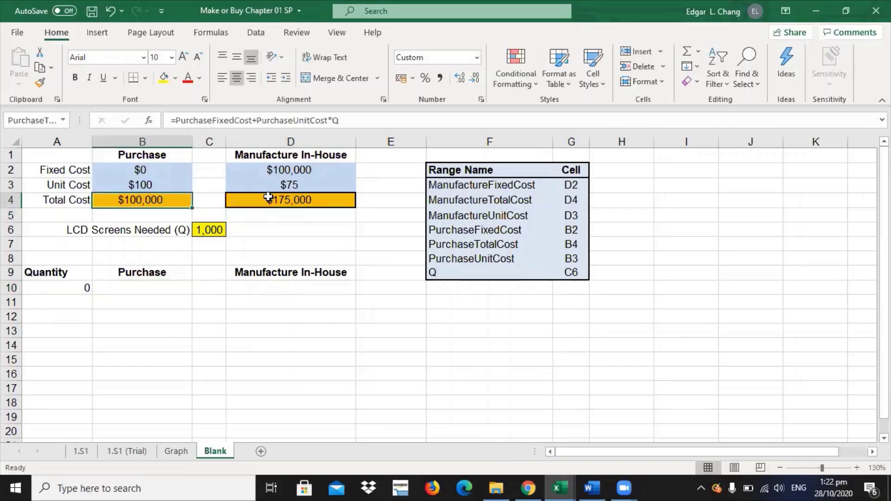
{"action": "left_click", "coordinate": [268, 198]}
{"action": "left_click", "coordinate": [171, 199]}
{"action": "left_click", "coordinate": [160, 291]}
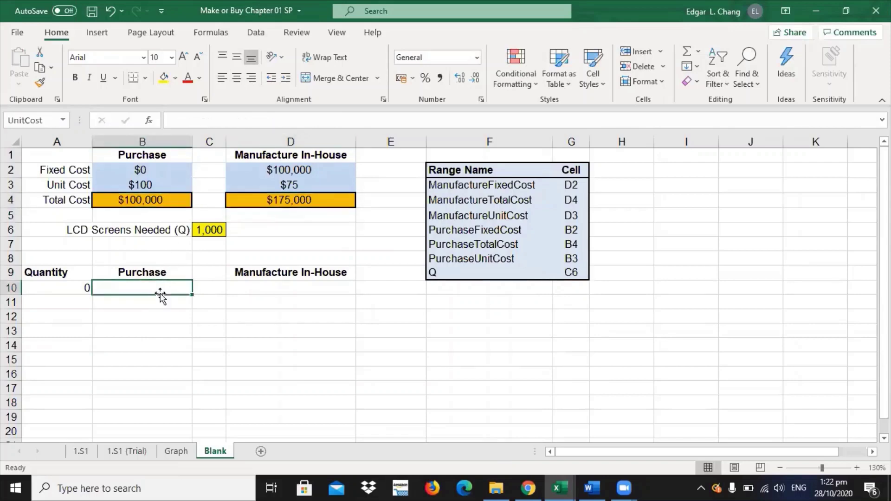
{"action": "type", "text": "="}
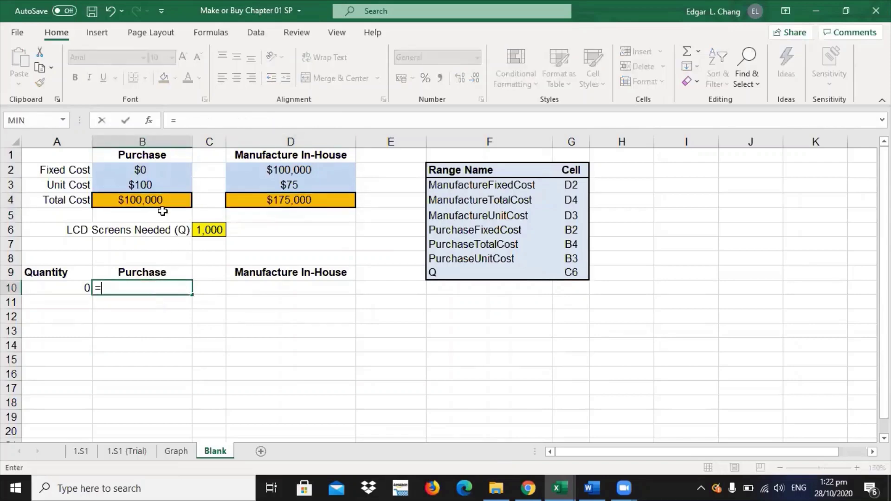
{"action": "type", "text": "manu"}
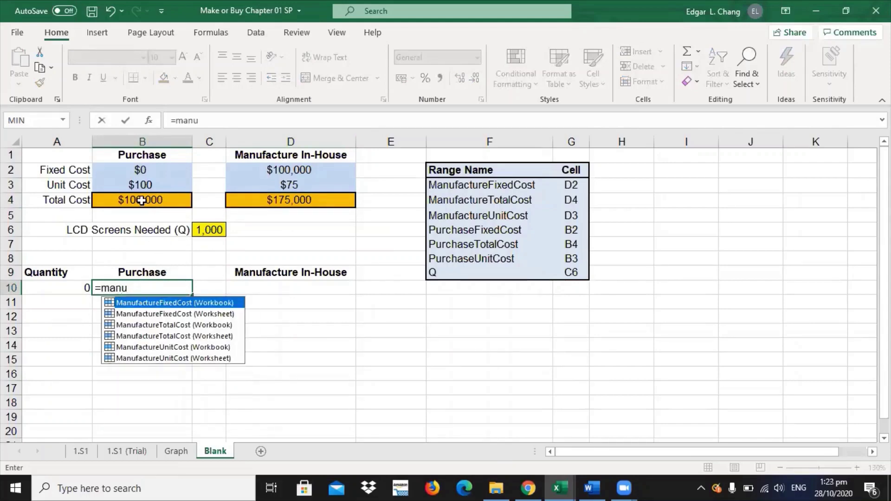
{"action": "type", "text": "f"}
{"action": "key", "text": "BackSpace"}
{"action": "key", "text": "BackSpace"}
{"action": "key", "text": "BackSpace"}
{"action": "key", "text": "BackSpace"}
{"action": "key", "text": "BackSpace"}
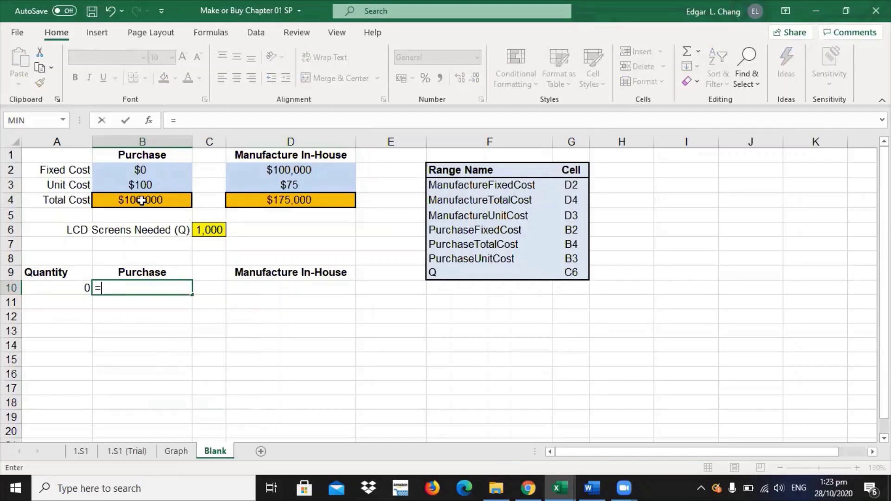
{"action": "type", "text": "purchase"}
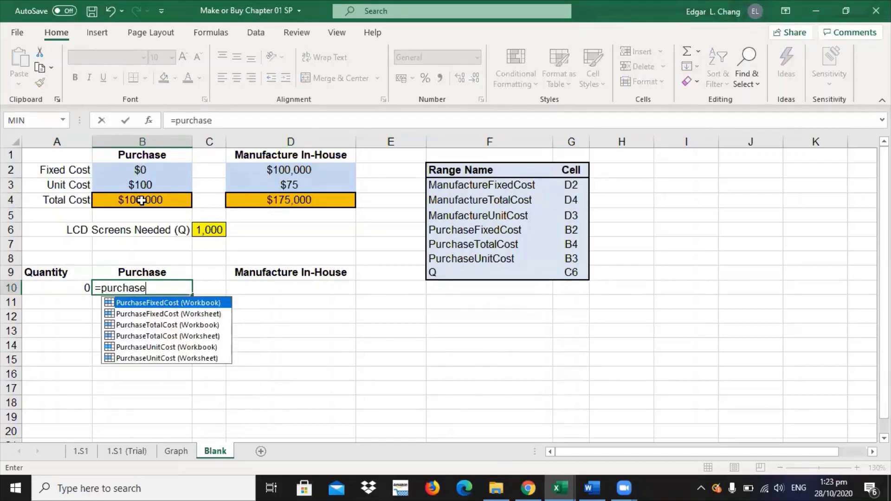
{"action": "type", "text": "fixedcost"}
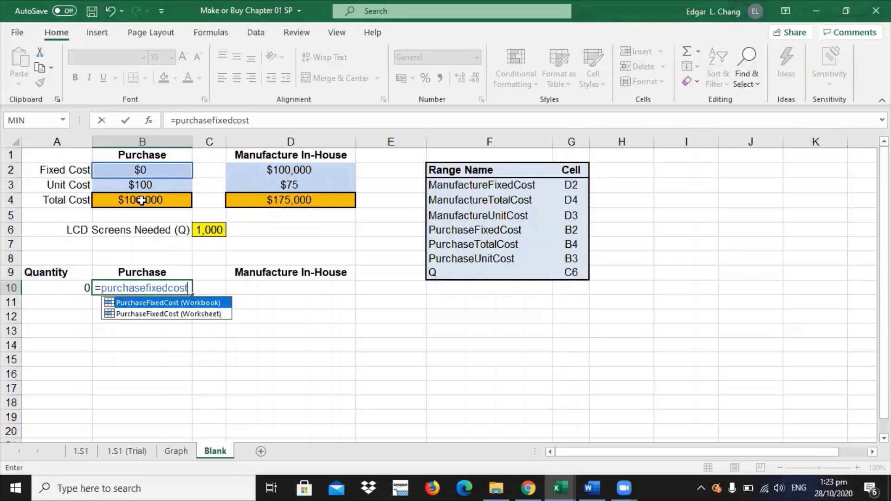
{"action": "type", "text": "+"}
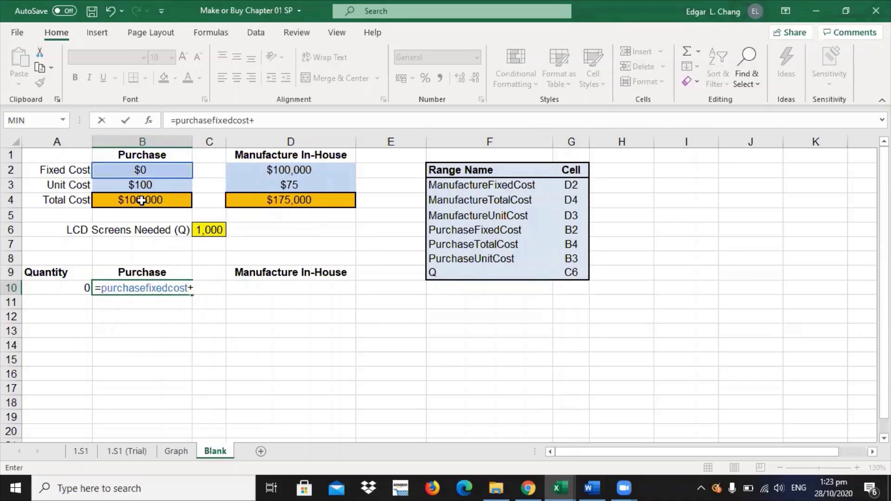
{"action": "type", "text": "purc"}
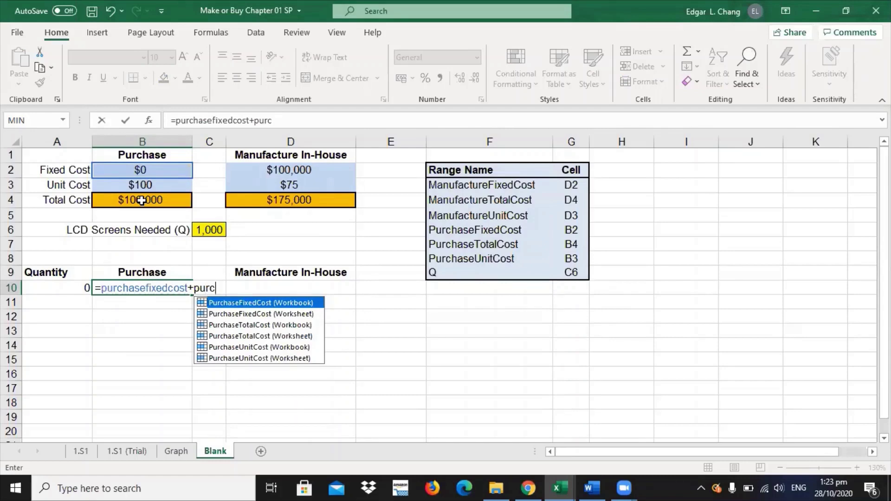
{"action": "type", "text": "haseuni"}
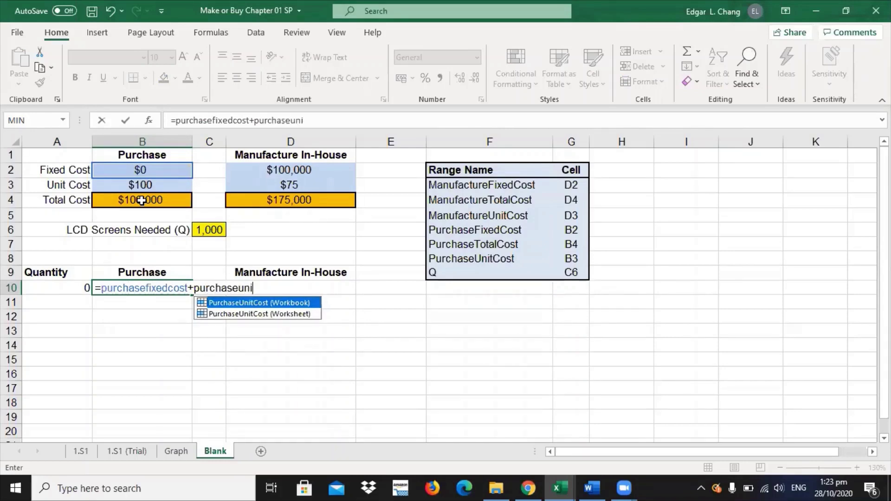
{"action": "type", "text": "tcost*"}
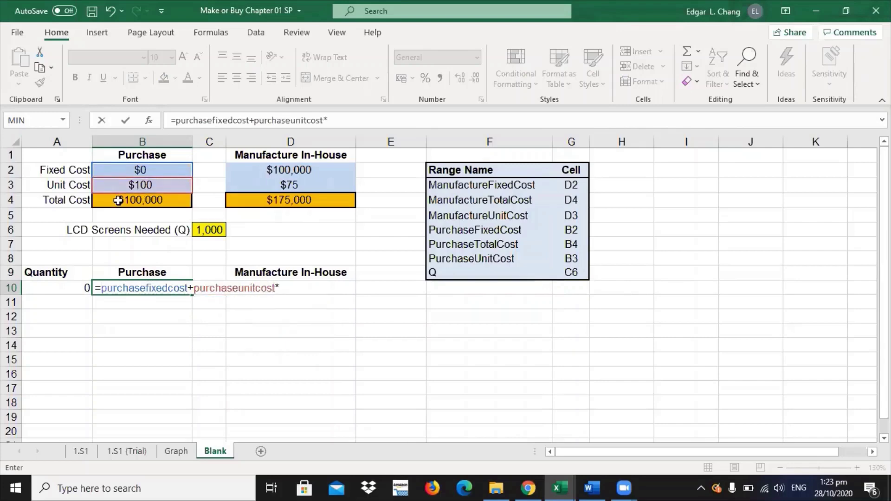
{"action": "left_click", "coordinate": [67, 289]}
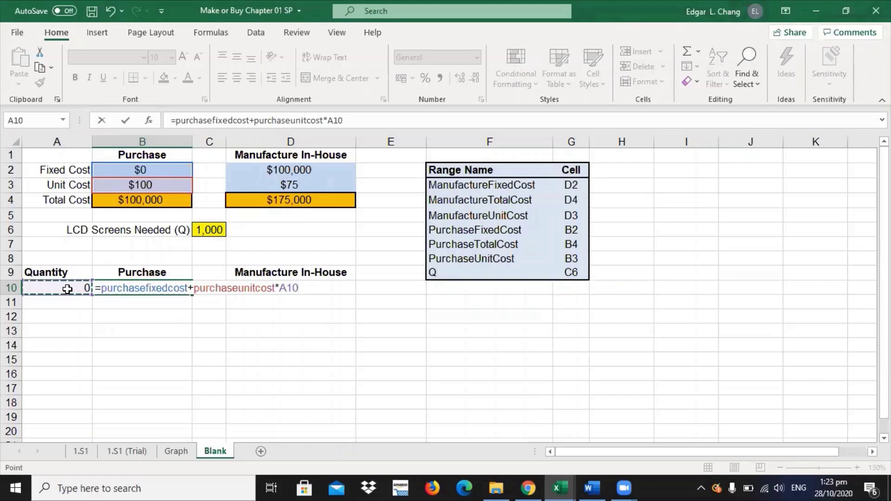
{"action": "key", "text": "Return"}
{"action": "left_click", "coordinate": [249, 285]}
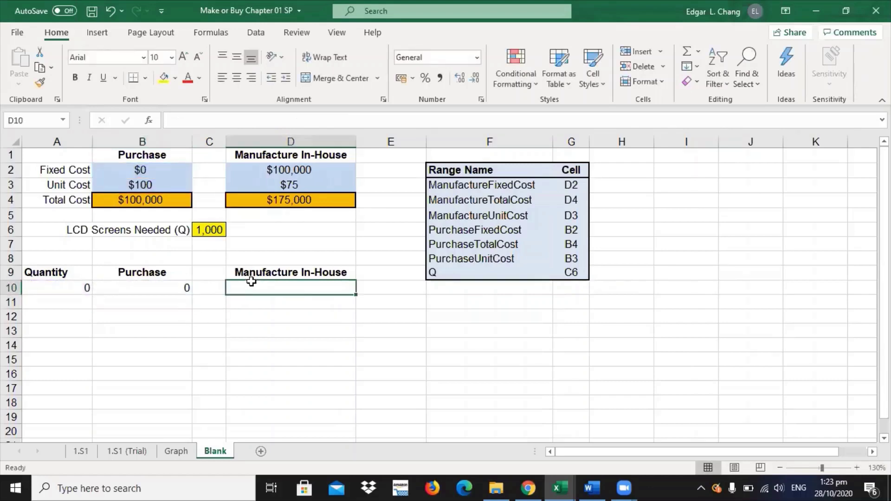
- Clear the 1,000 LCD Screens Needed quantity from C6
{"action": "left_click", "coordinate": [206, 332]}
{"action": "left_click", "coordinate": [260, 292]}
{"action": "left_click", "coordinate": [207, 231]}
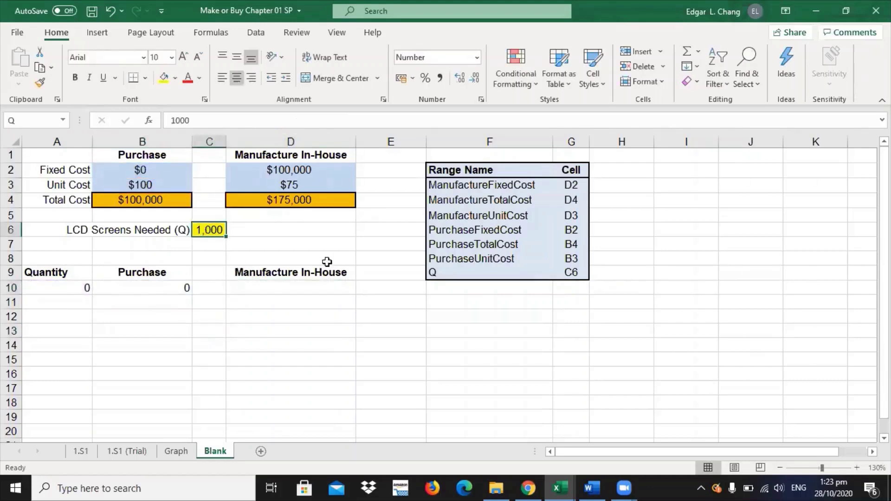
{"action": "key", "text": "BackSpace"}
{"action": "left_click", "coordinate": [348, 343]}
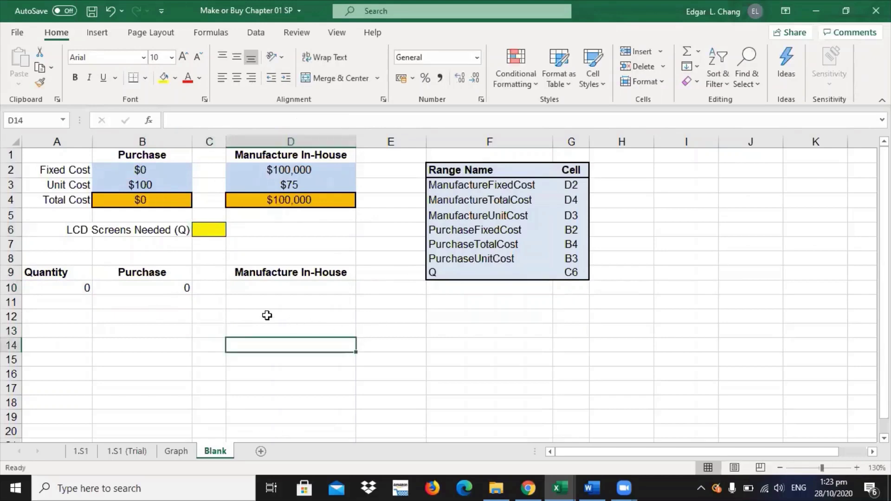
- Enter =manufacturefixedcost+manufactureunitcost*A10 in D10, showing 100000
{"action": "left_click", "coordinate": [284, 299]}
{"action": "left_click", "coordinate": [326, 287]}
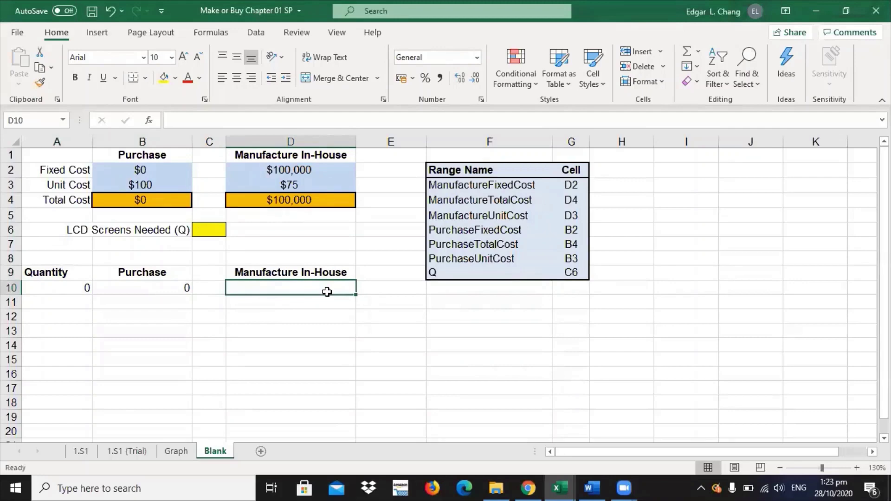
{"action": "type", "text": "="}
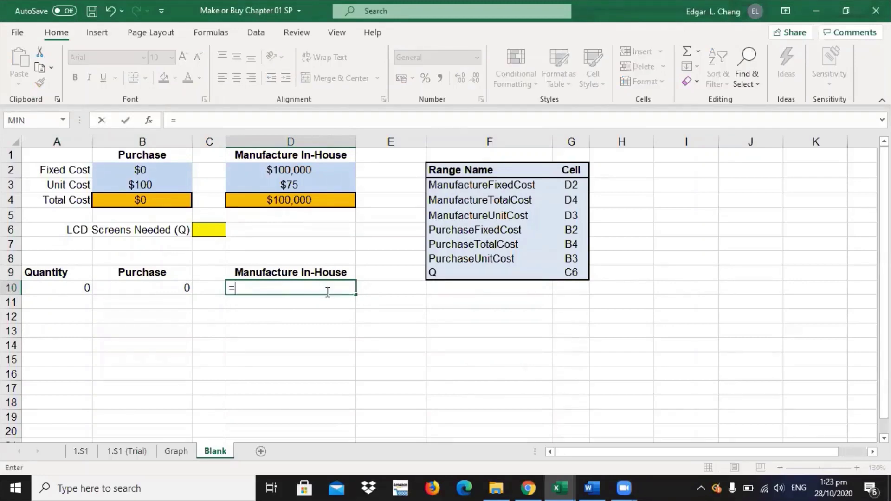
{"action": "type", "text": "ma"}
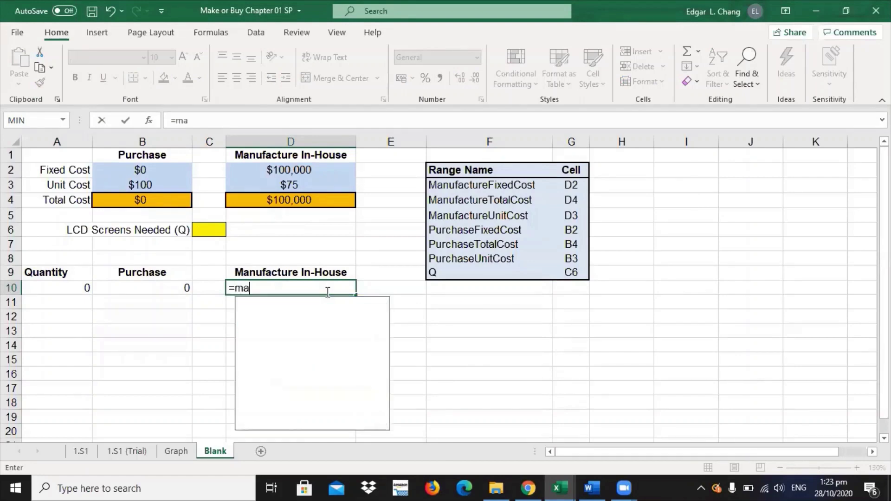
{"action": "type", "text": "nuf"}
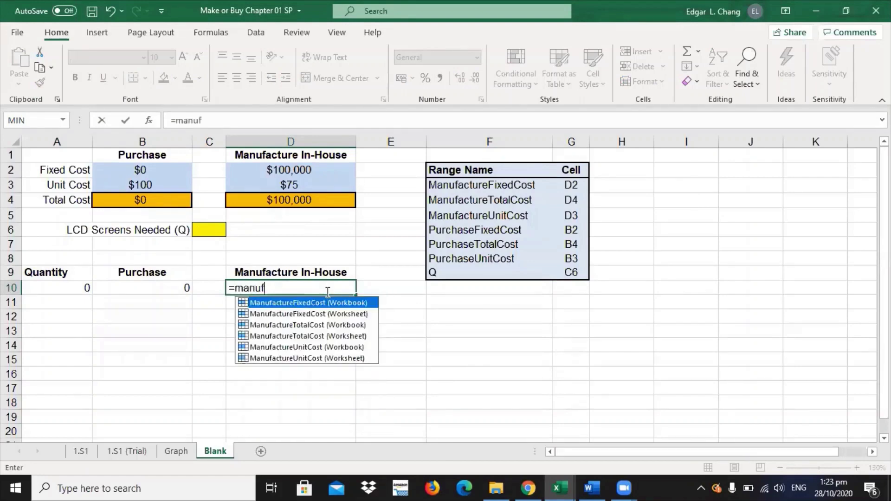
{"action": "type", "text": "acturefi"}
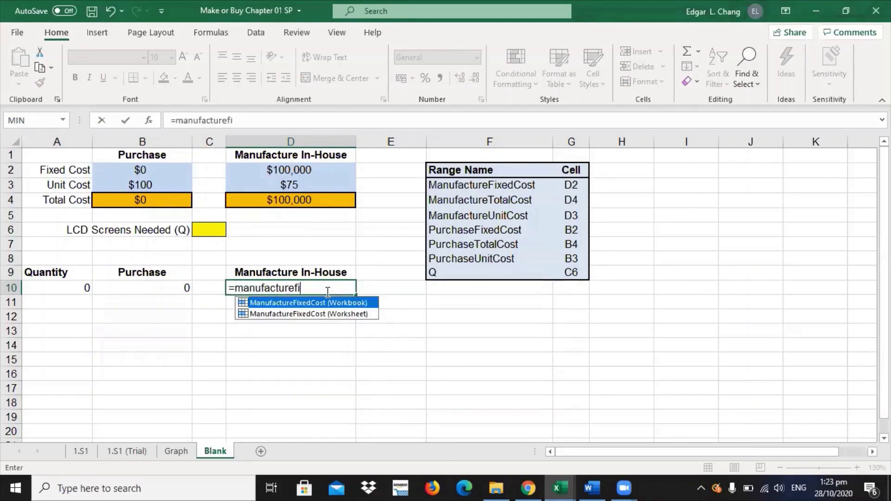
{"action": "type", "text": "xedcost"}
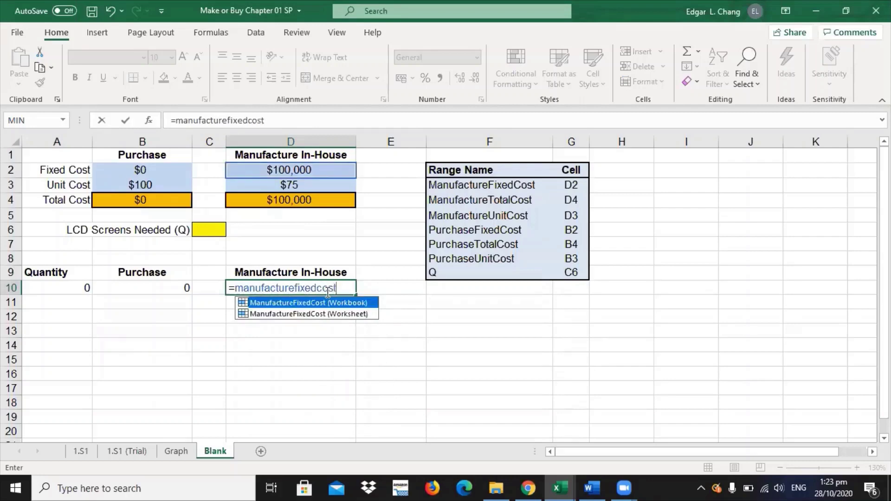
{"action": "type", "text": "+"}
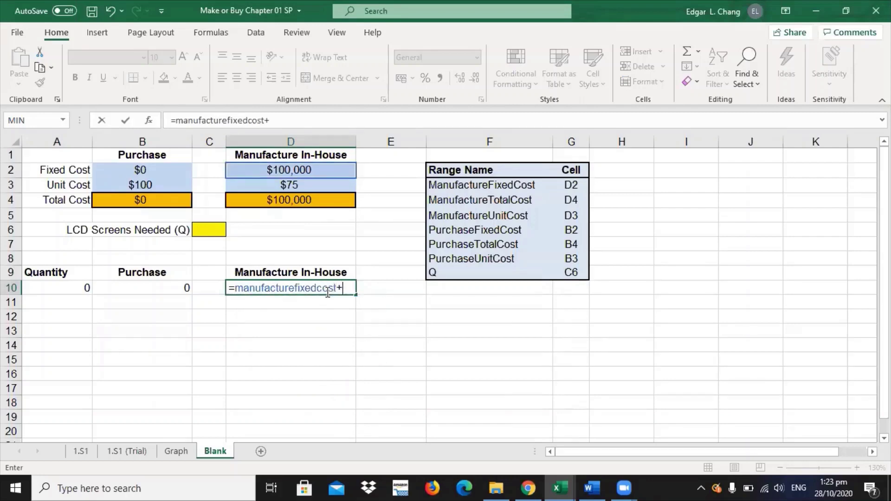
{"action": "type", "text": "man"}
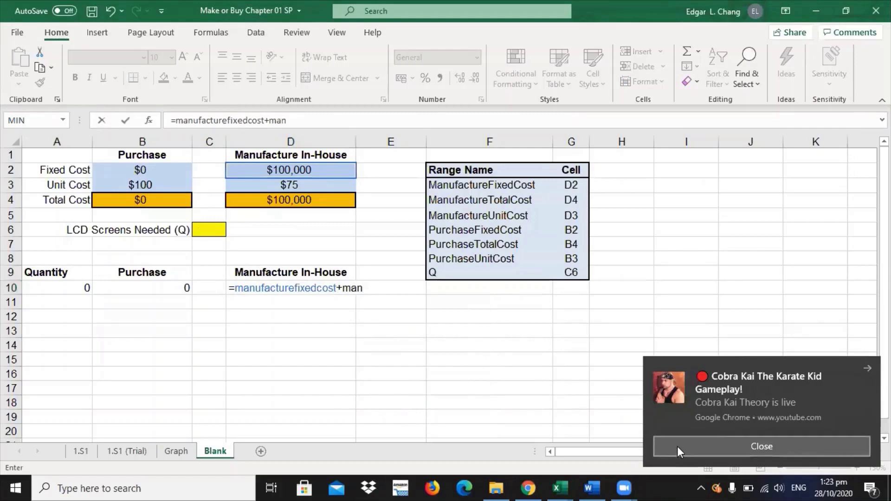
{"action": "left_click", "coordinate": [762, 446]}
{"action": "left_click", "coordinate": [333, 287]}
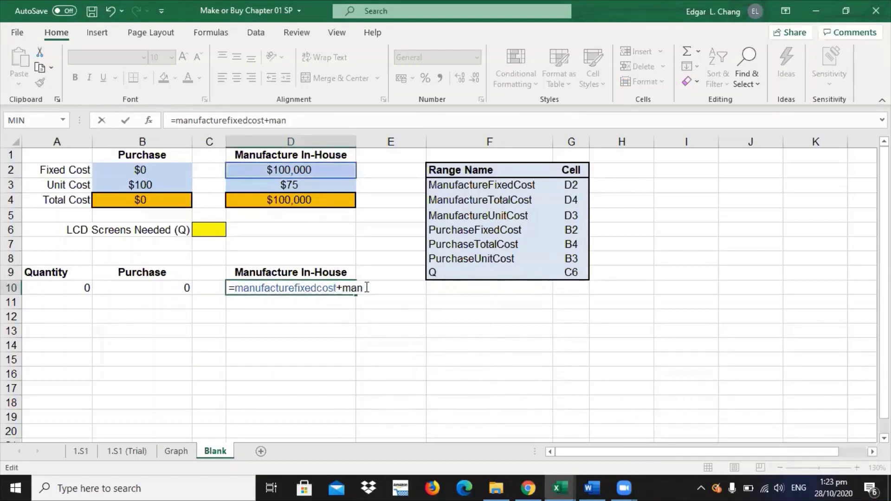
{"action": "type", "text": "ufa"}
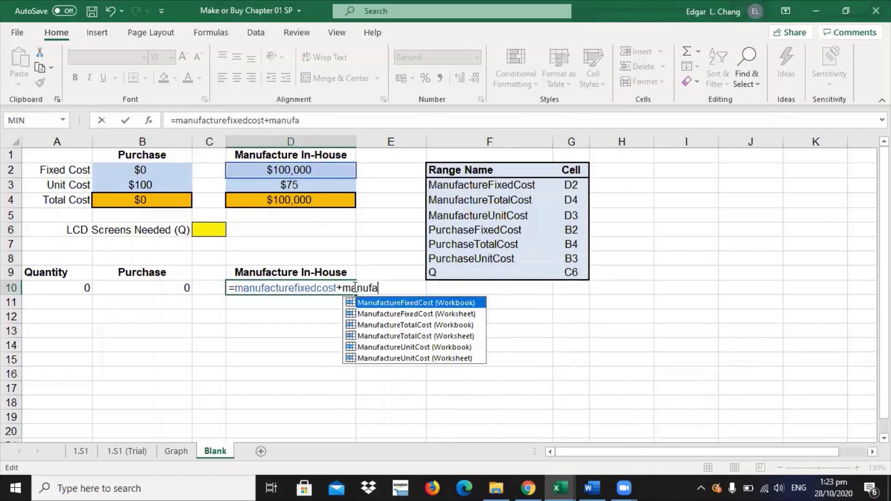
{"action": "type", "text": "ctureuni"}
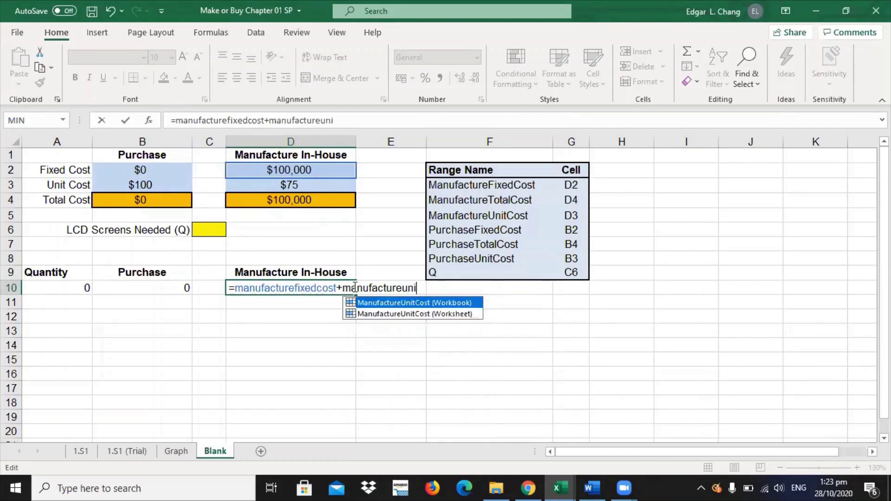
{"action": "type", "text": "tcost"}
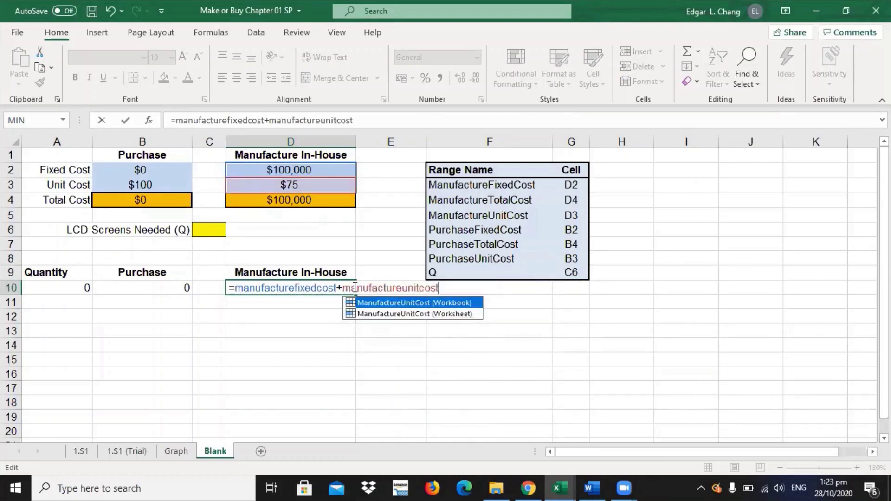
{"action": "type", "text": "*"}
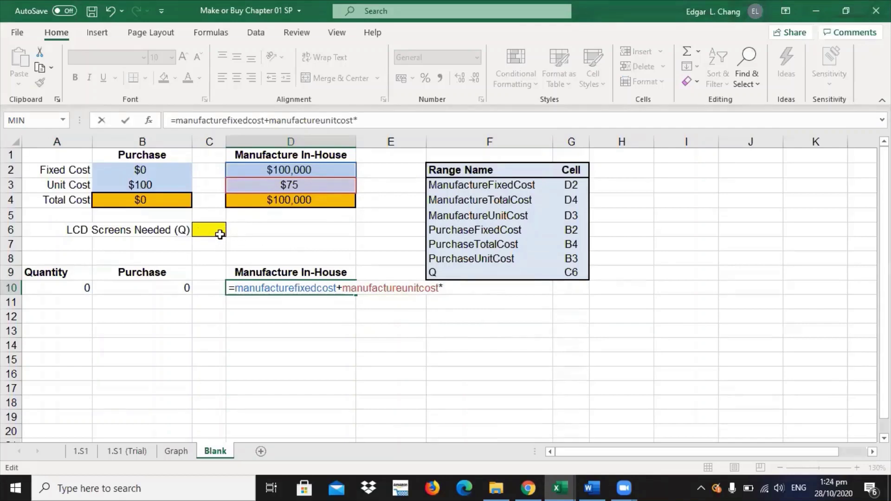
{"action": "left_click", "coordinate": [66, 288]}
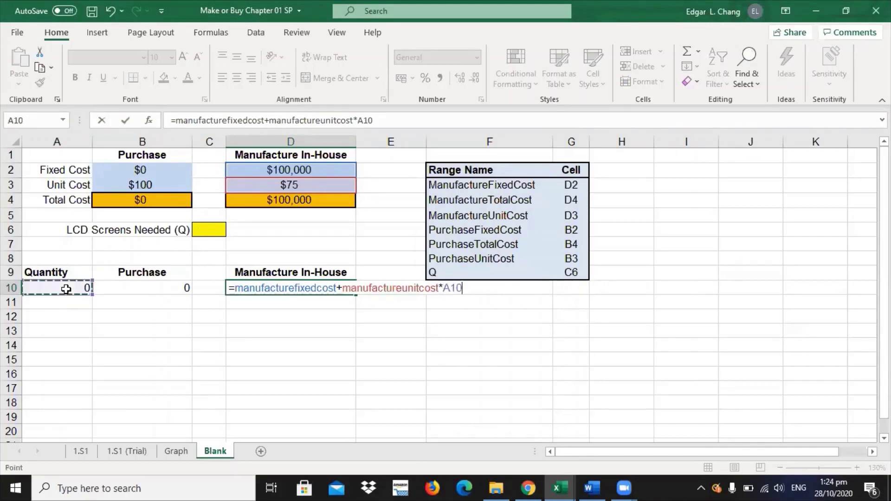
{"action": "key", "text": "Return"}
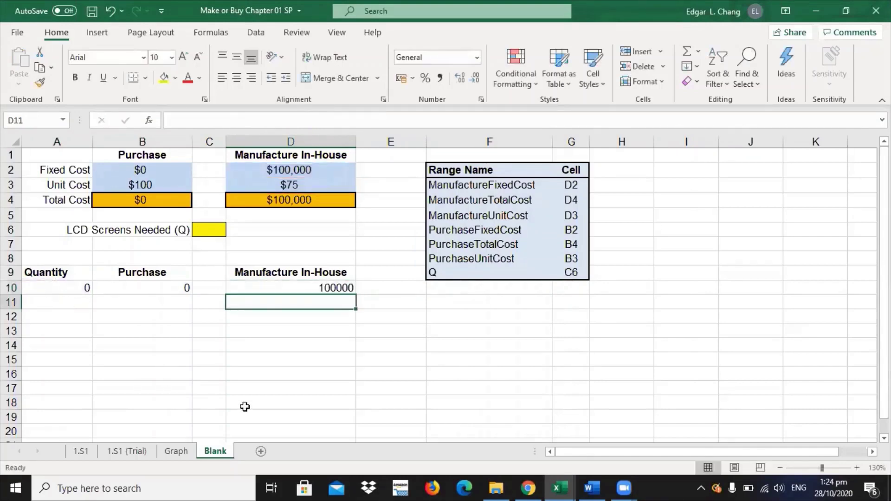
- Enter 500 in A11 and 1000 in A12 as the next quantities
{"action": "left_click", "coordinate": [258, 378]}
{"action": "left_click", "coordinate": [70, 289]}
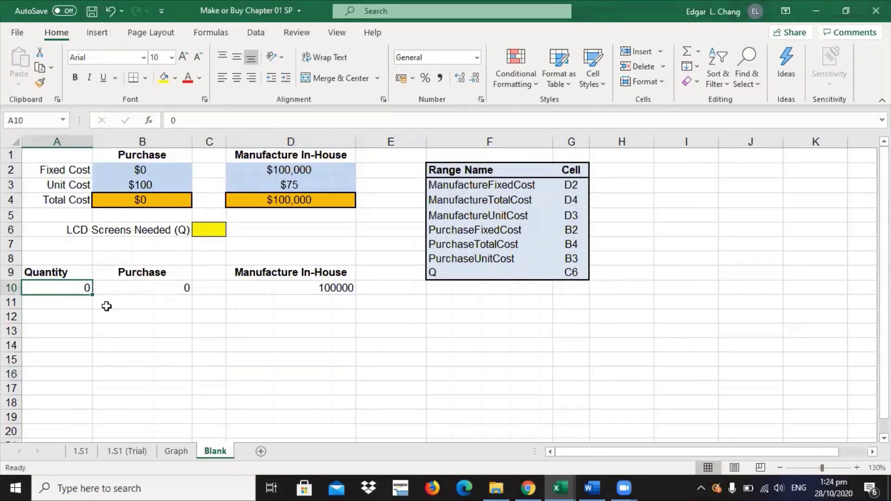
{"action": "scroll", "coordinate": [79, 269], "scroll_direction": "down", "scroll_amount": 2}
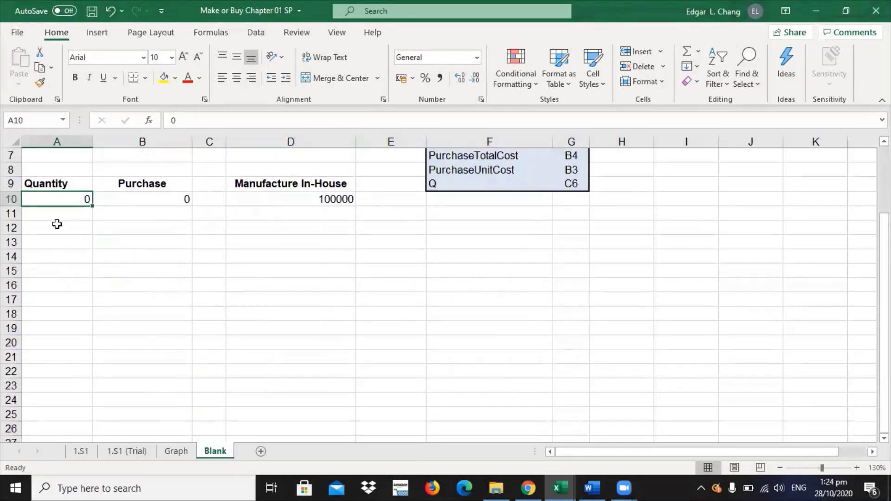
{"action": "left_click", "coordinate": [63, 216]}
{"action": "scroll", "coordinate": [140, 246], "scroll_direction": "up", "scroll_amount": 1}
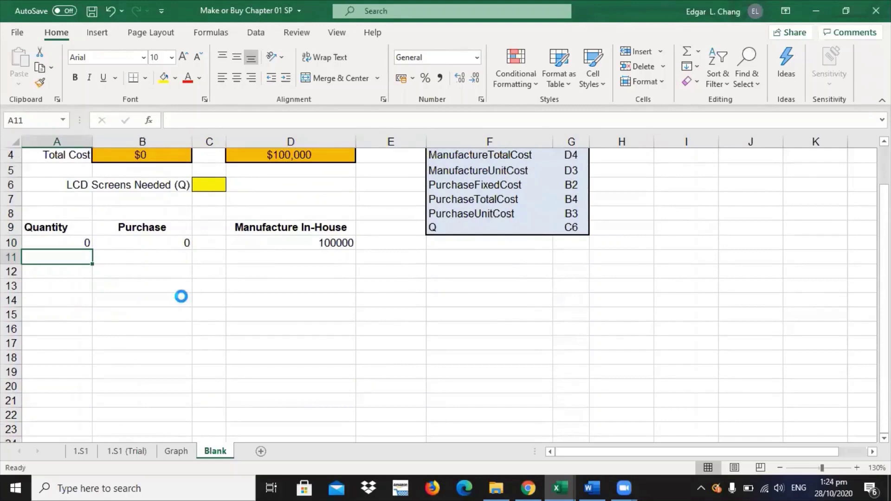
{"action": "scroll", "coordinate": [181, 295], "scroll_direction": "up", "scroll_amount": 4}
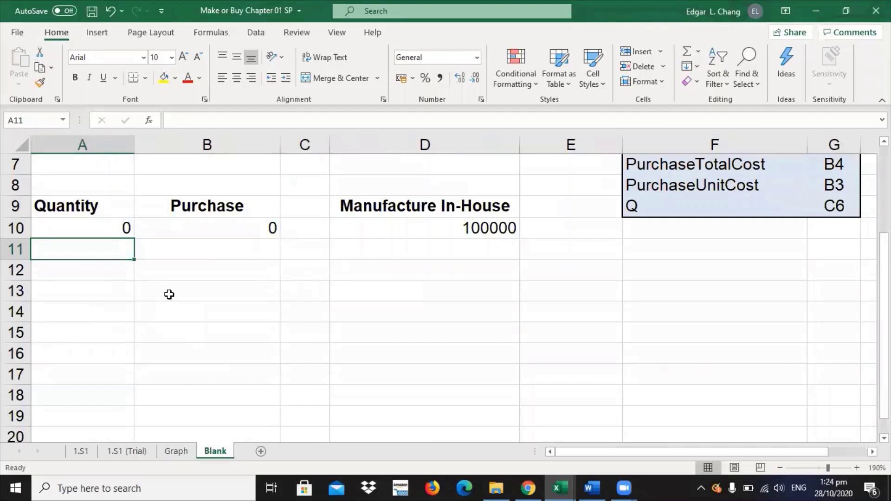
{"action": "type", "text": "500"}
{"action": "key", "text": "Return"}
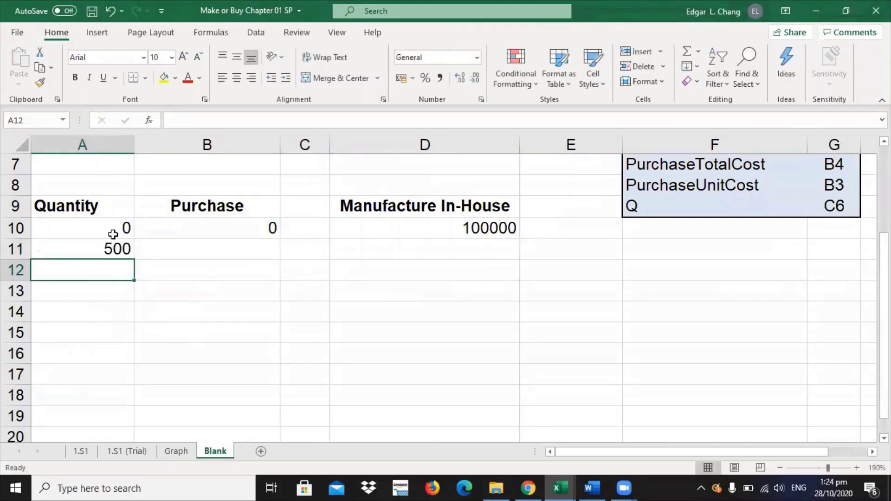
{"action": "left_click", "coordinate": [89, 288]}
{"action": "left_click", "coordinate": [101, 262]}
{"action": "type", "text": "1000"}
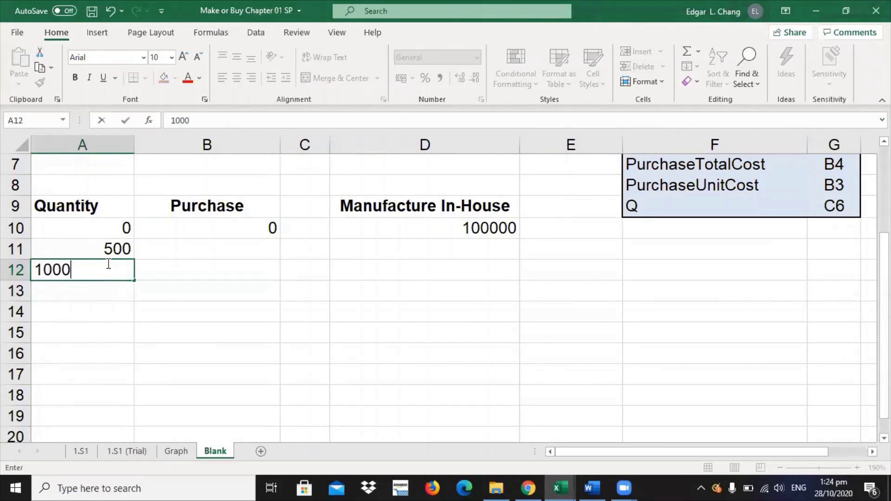
{"action": "key", "text": "Return"}
- Extend the quantity series in steps of 500 down to row 23
{"action": "left_click_drag", "start_coordinate": [105, 249], "coordinate": [171, 406]}
{"action": "scroll", "coordinate": [191, 337], "scroll_direction": "down", "scroll_amount": 2}
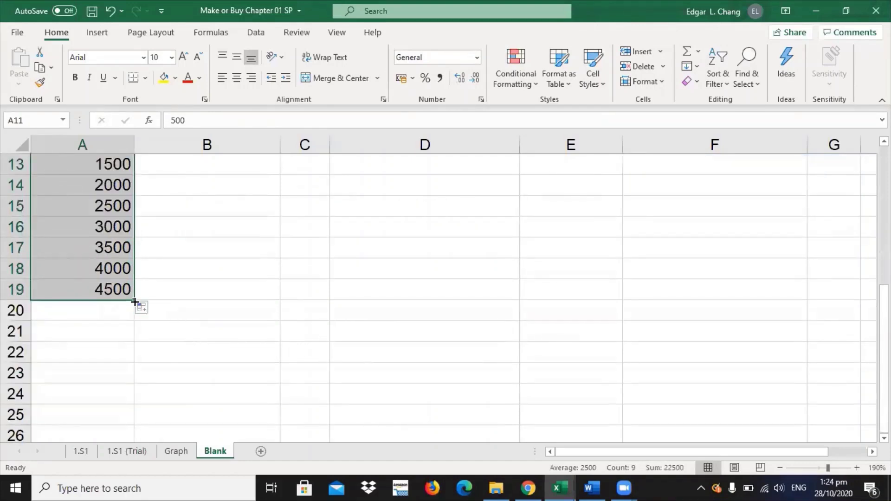
{"action": "left_click_drag", "start_coordinate": [134, 300], "coordinate": [123, 376]}
{"action": "scroll", "coordinate": [268, 355], "scroll_direction": "up", "scroll_amount": 3}
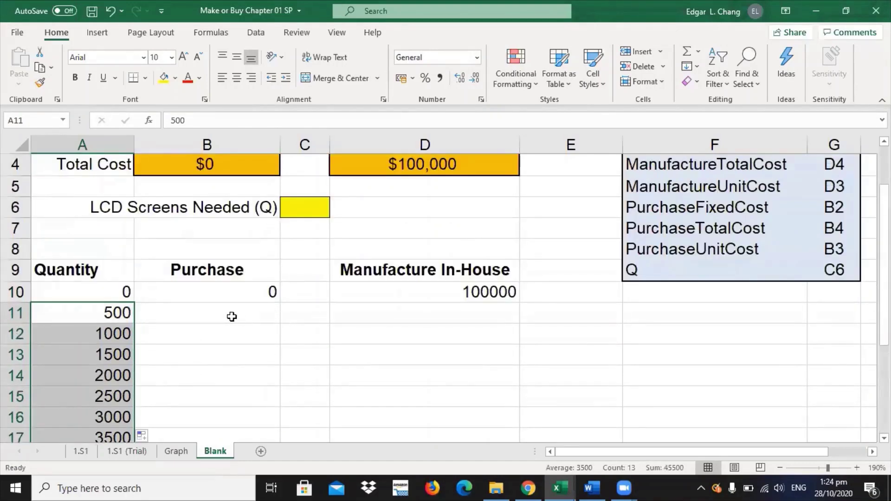
- Copy the Purchase formula from B10 down to B23, reaching 650000
{"action": "left_click", "coordinate": [231, 313]}
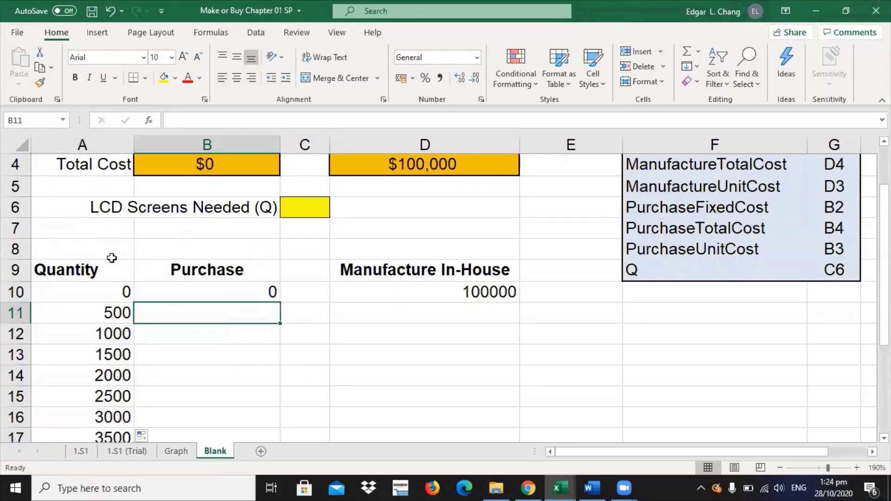
{"action": "left_click", "coordinate": [234, 291]}
{"action": "double_click", "coordinate": [281, 303]}
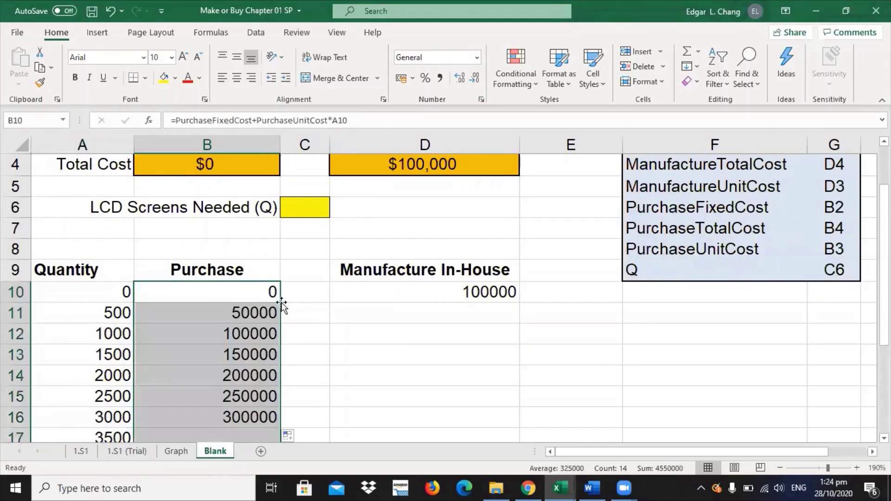
{"action": "key", "text": "ctrl+z"}
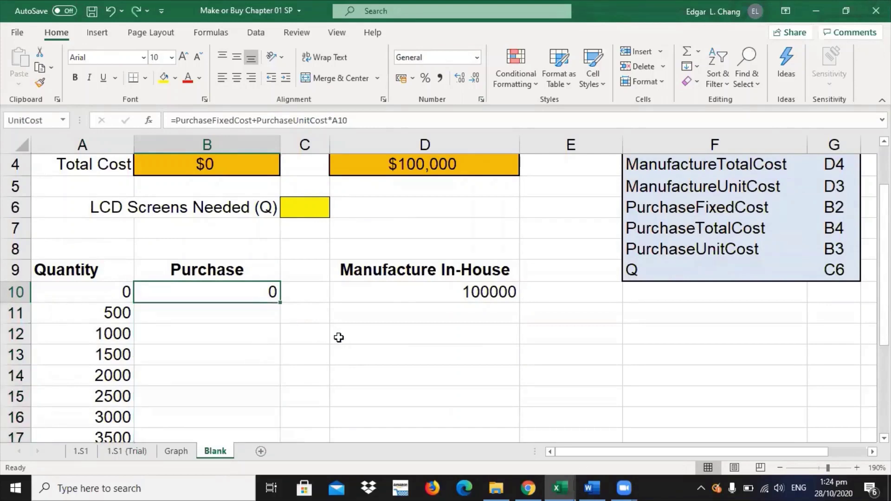
{"action": "left_click", "coordinate": [339, 336]}
{"action": "left_click", "coordinate": [273, 292]}
{"action": "double_click", "coordinate": [280, 303]}
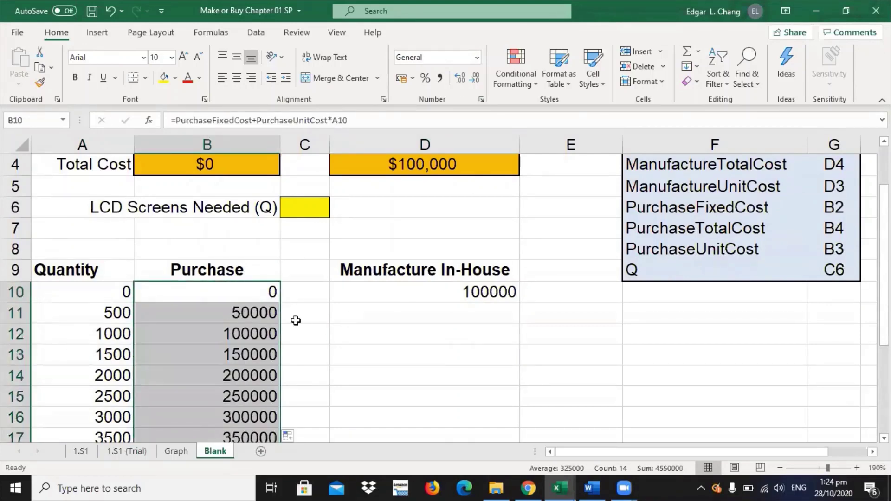
{"action": "scroll", "coordinate": [301, 315], "scroll_direction": "down", "scroll_amount": 4}
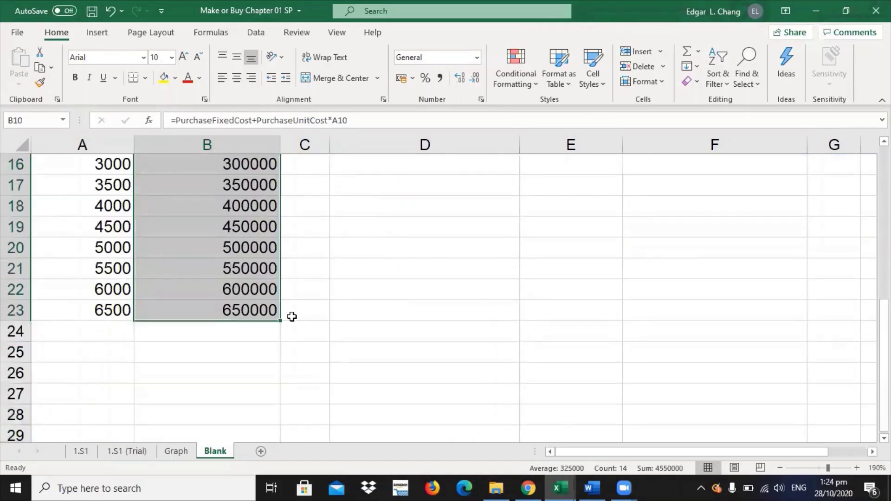
{"action": "scroll", "coordinate": [292, 316], "scroll_direction": "up", "scroll_amount": 4}
{"action": "left_click", "coordinate": [271, 325]}
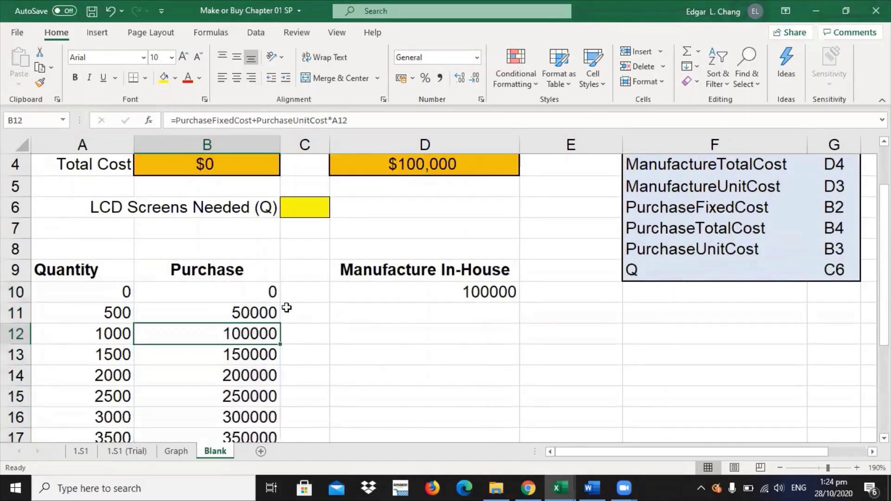
{"action": "left_click", "coordinate": [270, 307]}
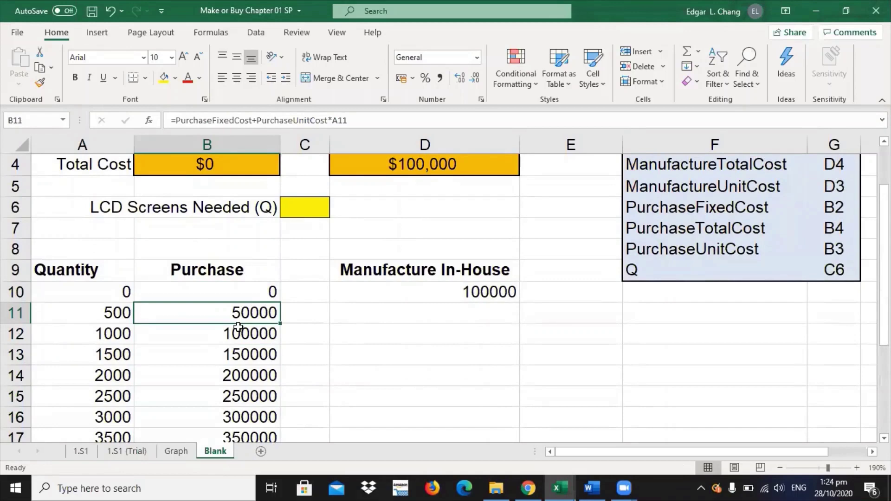
- Copy the Manufacture In-House formula from D10 down to row 23
{"action": "left_click", "coordinate": [353, 327]}
{"action": "left_click", "coordinate": [390, 309]}
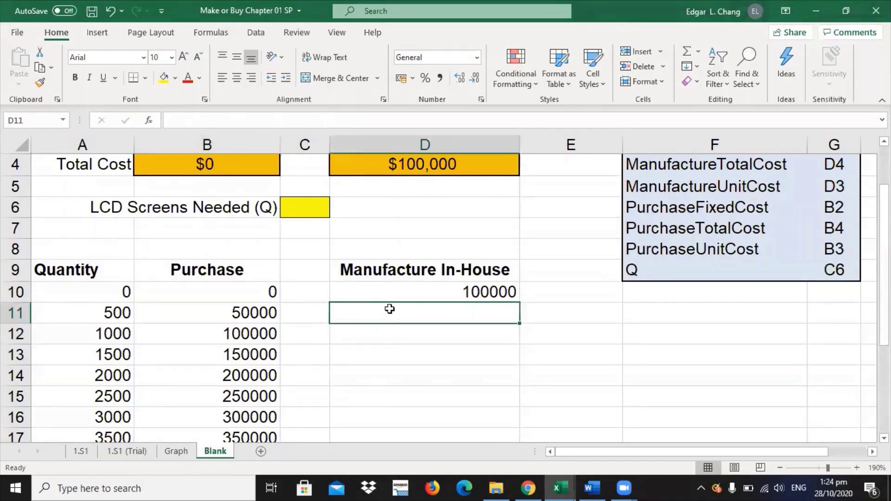
{"action": "left_click", "coordinate": [417, 296]}
{"action": "left_click_drag", "start_coordinate": [521, 303], "coordinate": [511, 402]}
- Make the break-even quantity 4000 in A18 bold
{"action": "scroll", "coordinate": [648, 350], "scroll_direction": "up", "scroll_amount": 3}
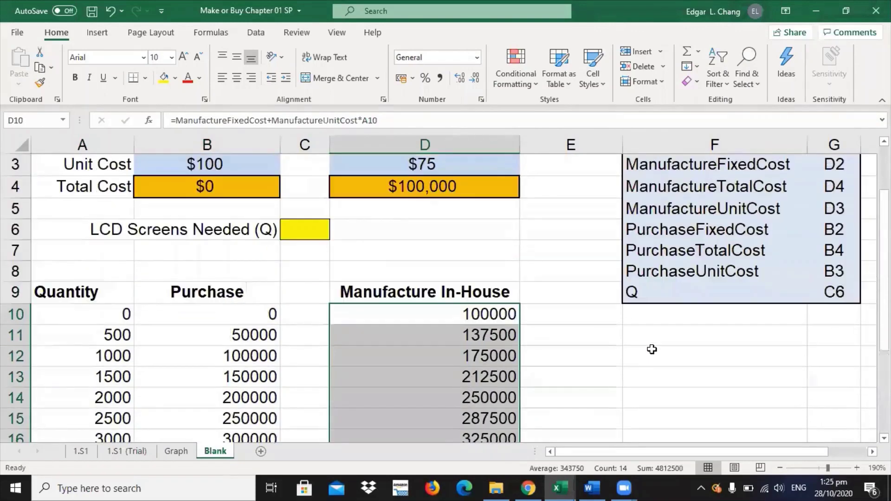
{"action": "scroll", "coordinate": [648, 350], "scroll_direction": "down", "scroll_amount": 2}
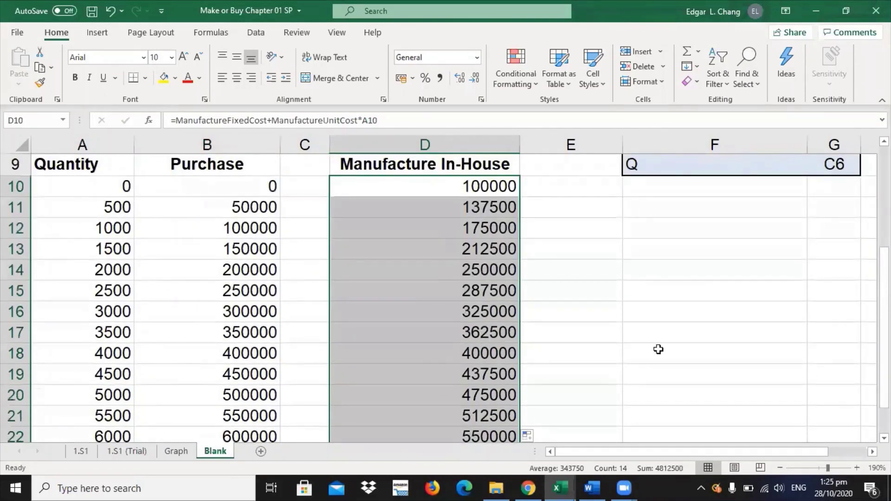
{"action": "left_click", "coordinate": [659, 349]}
{"action": "left_click_drag", "start_coordinate": [111, 357], "coordinate": [214, 358]}
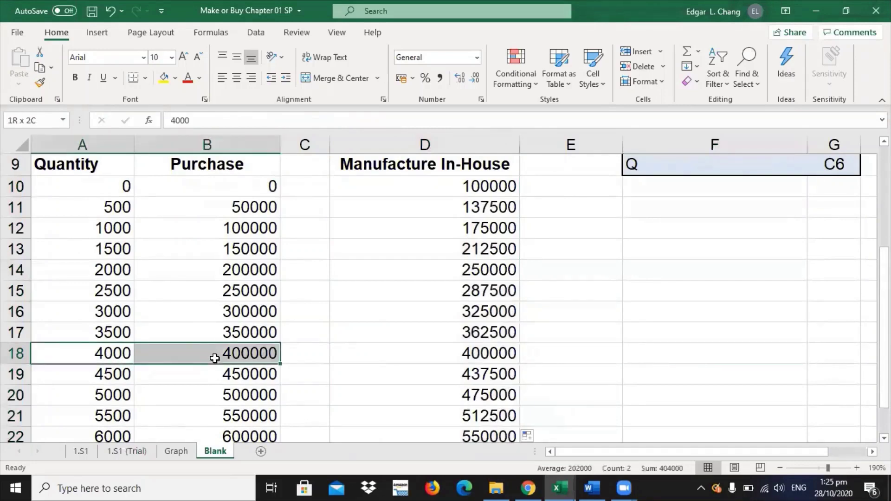
{"action": "key", "text": "Down"}
{"action": "key", "text": "Down"}
{"action": "left_click", "coordinate": [91, 351]}
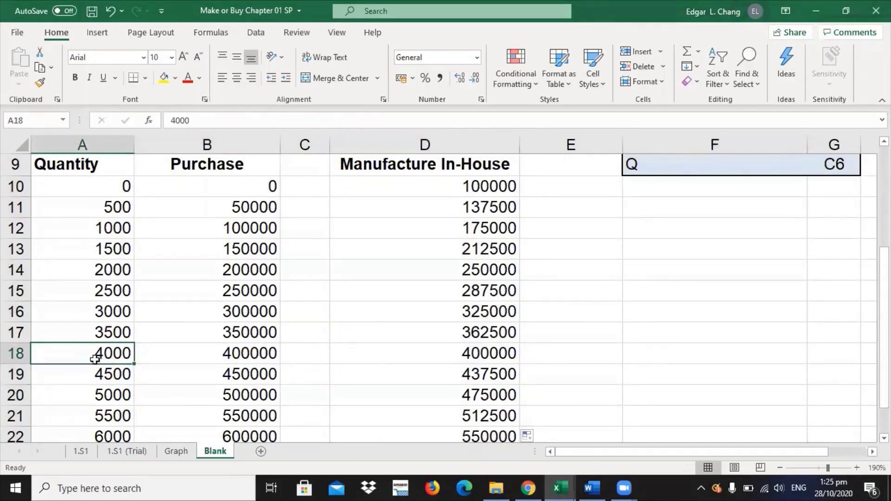
{"action": "key", "text": "ctrl+b"}
- Fill the break-even row A18:D18 with yellow
{"action": "left_click", "coordinate": [218, 399]}
{"action": "left_click", "coordinate": [127, 355]}
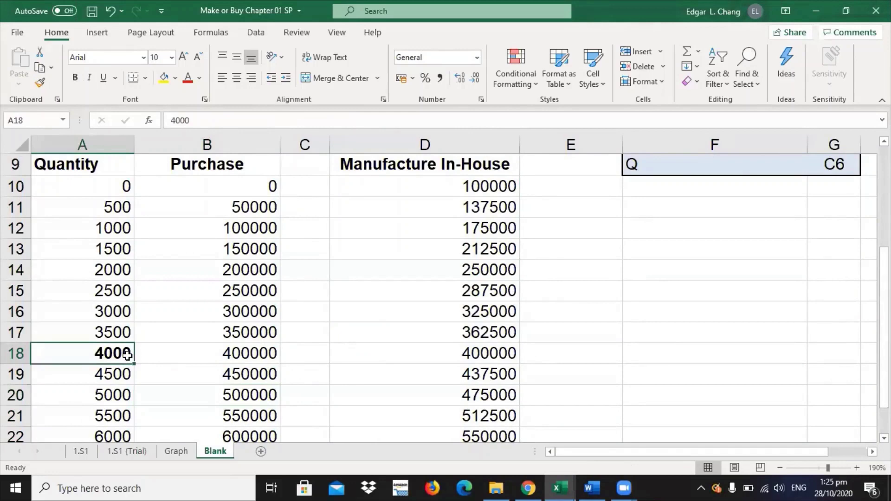
{"action": "left_click_drag", "start_coordinate": [129, 354], "coordinate": [415, 366]}
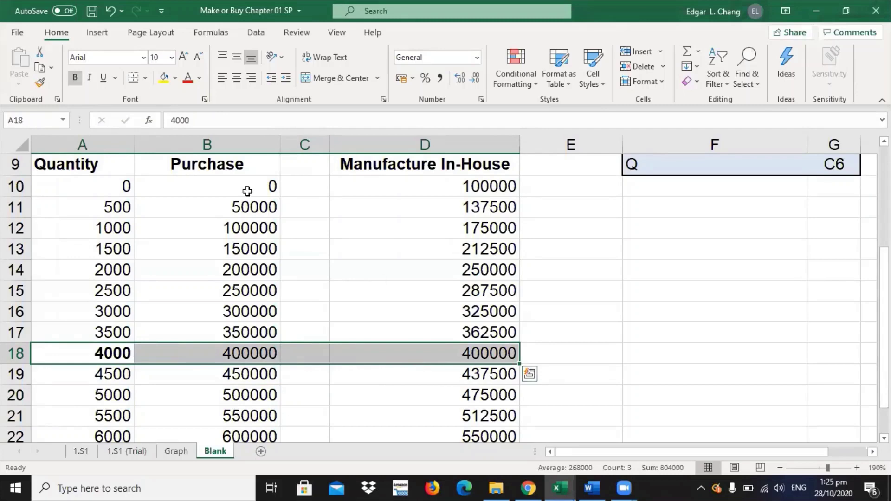
{"action": "left_click", "coordinate": [164, 77]}
{"action": "left_click", "coordinate": [568, 360]}
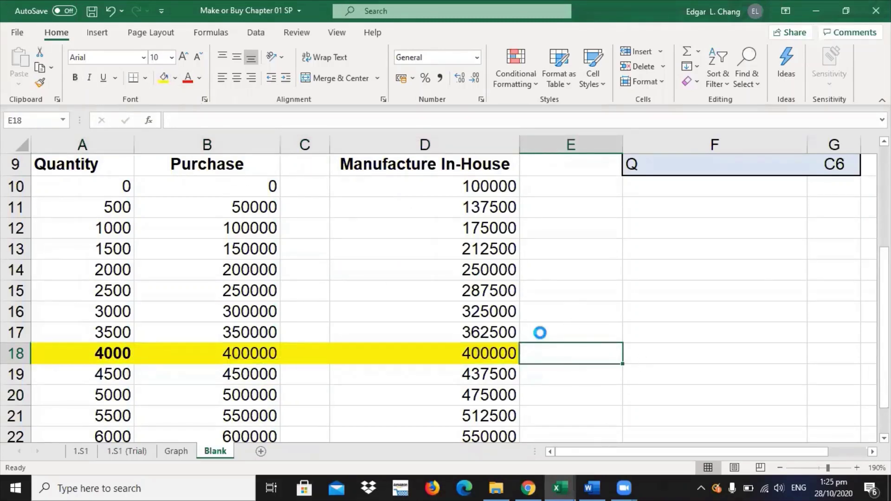
{"action": "scroll", "coordinate": [539, 330], "scroll_direction": "down", "scroll_amount": 4}
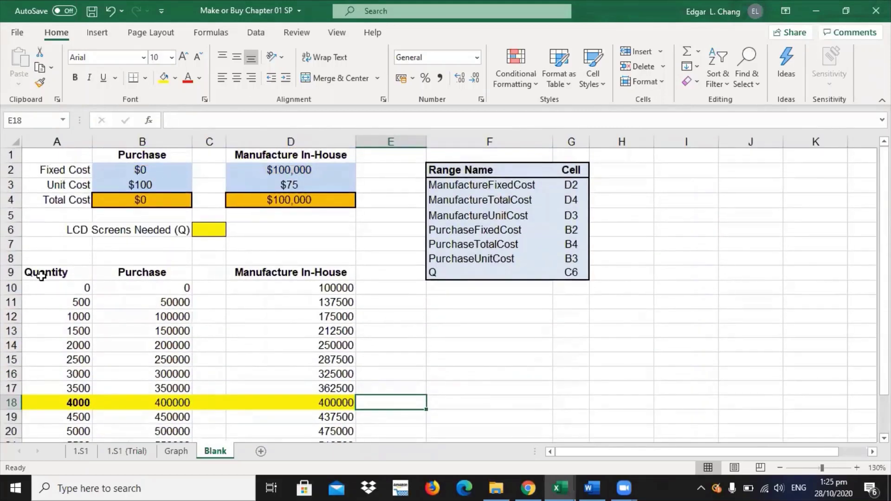
- Select the cost table A9:D23 and bring up the line chart types to insert
{"action": "left_click_drag", "start_coordinate": [41, 275], "coordinate": [272, 386]}
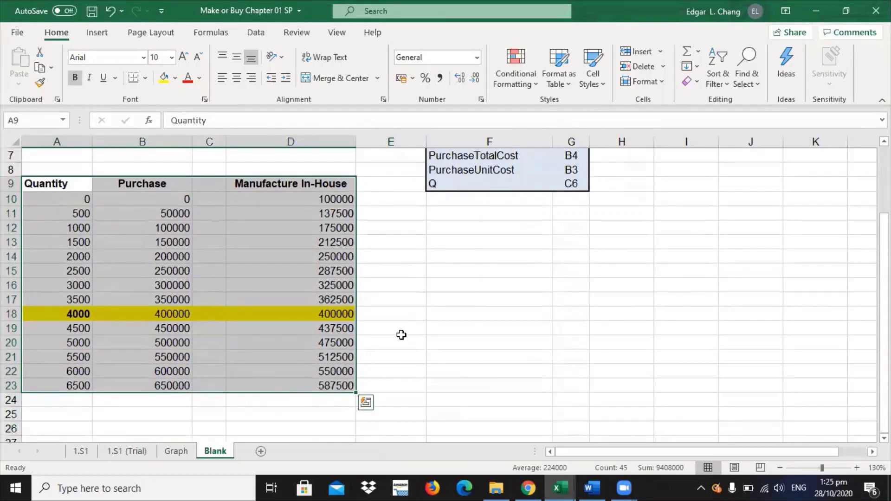
{"action": "left_click", "coordinate": [478, 284]}
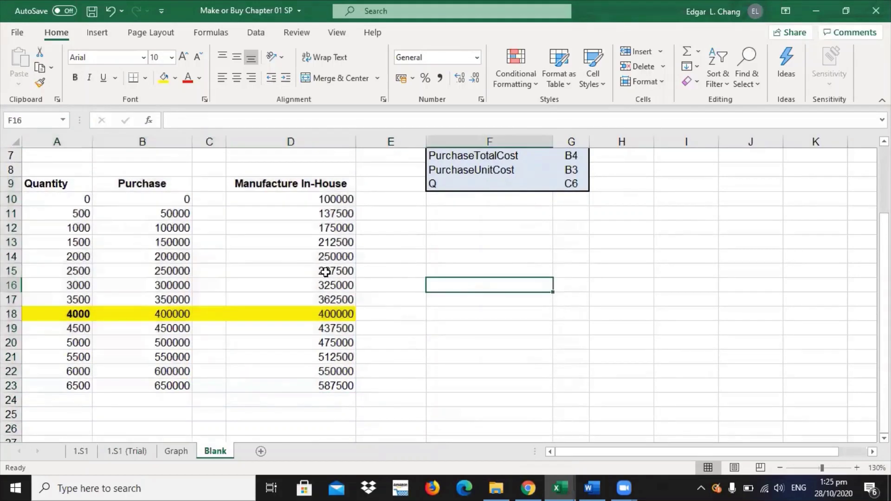
{"action": "left_click", "coordinate": [60, 185]}
{"action": "left_click_drag", "start_coordinate": [64, 185], "coordinate": [116, 202]}
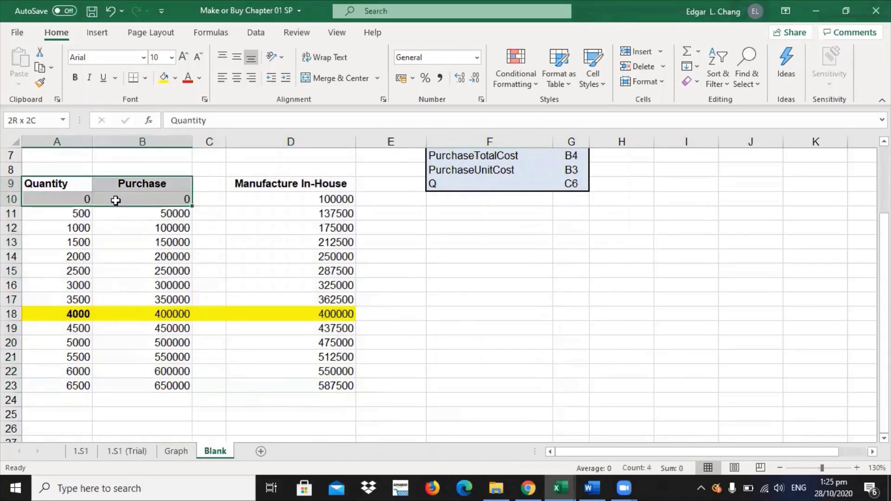
{"action": "left_click_drag", "start_coordinate": [116, 200], "coordinate": [322, 385]}
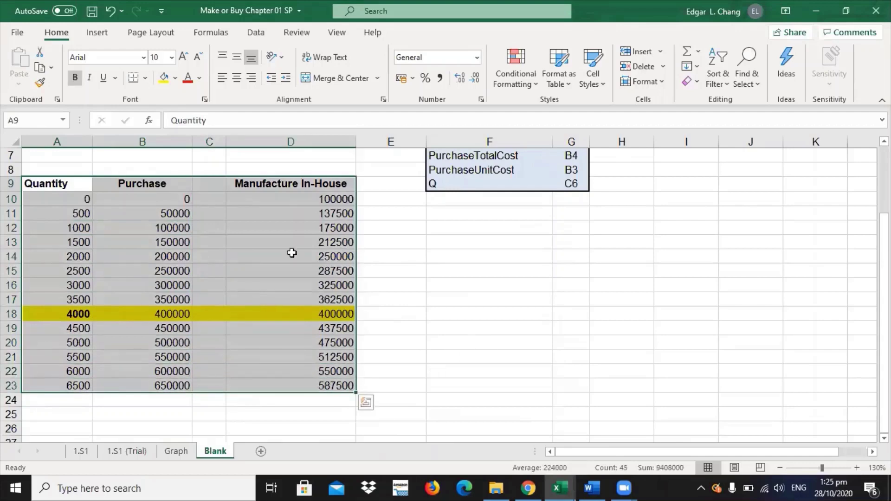
{"action": "left_click", "coordinate": [98, 35]}
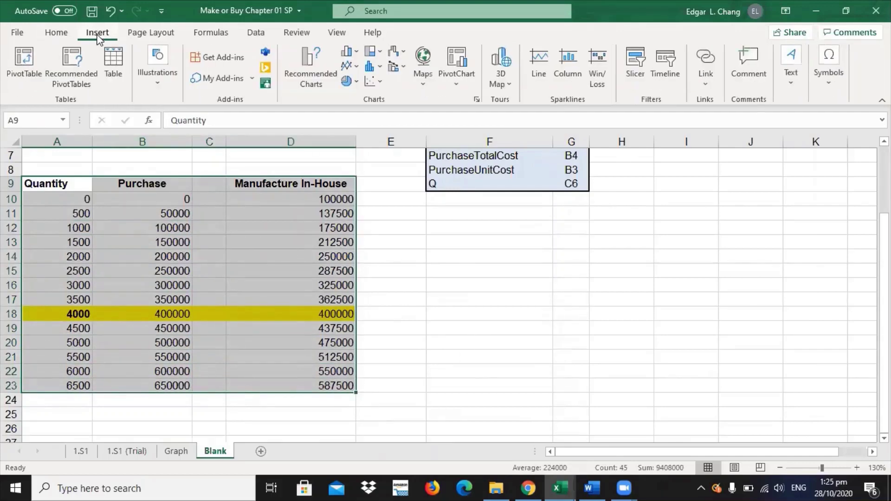
{"action": "left_click", "coordinate": [349, 64]}
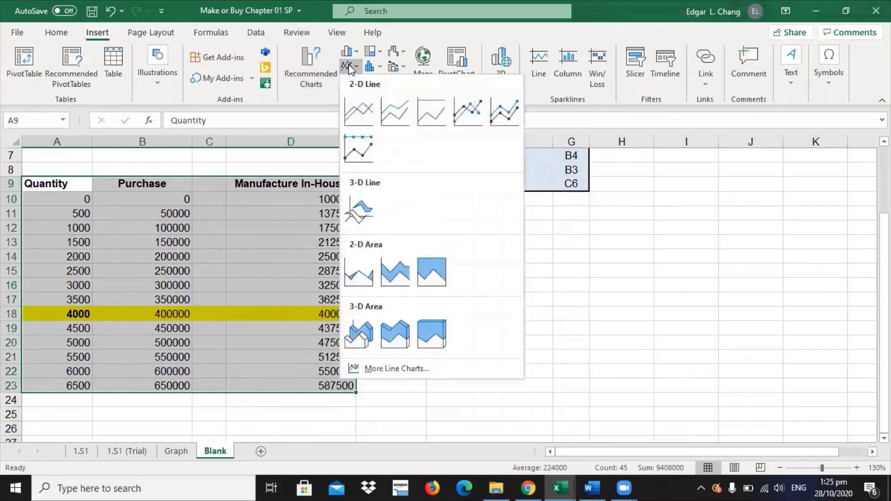
- Insert a basic 2-D line chart of the table and place it beside the table
{"action": "left_click", "coordinate": [359, 109]}
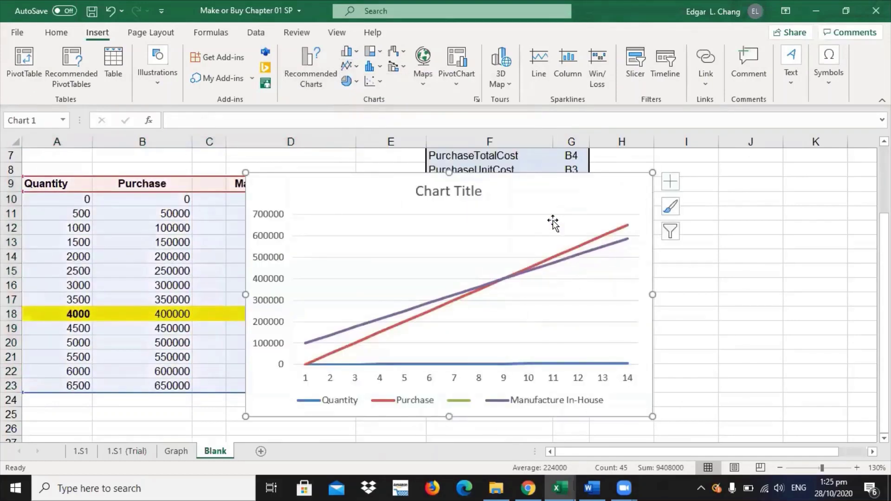
{"action": "left_click", "coordinate": [625, 225]}
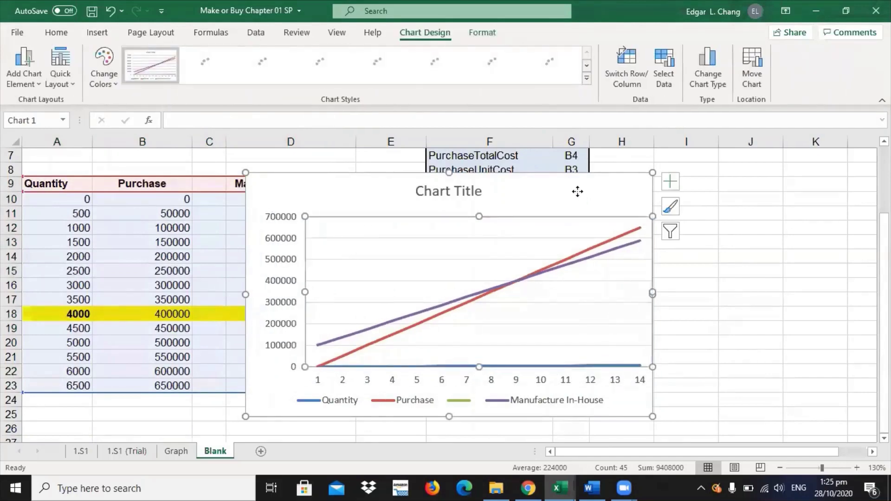
{"action": "left_click", "coordinate": [785, 250]}
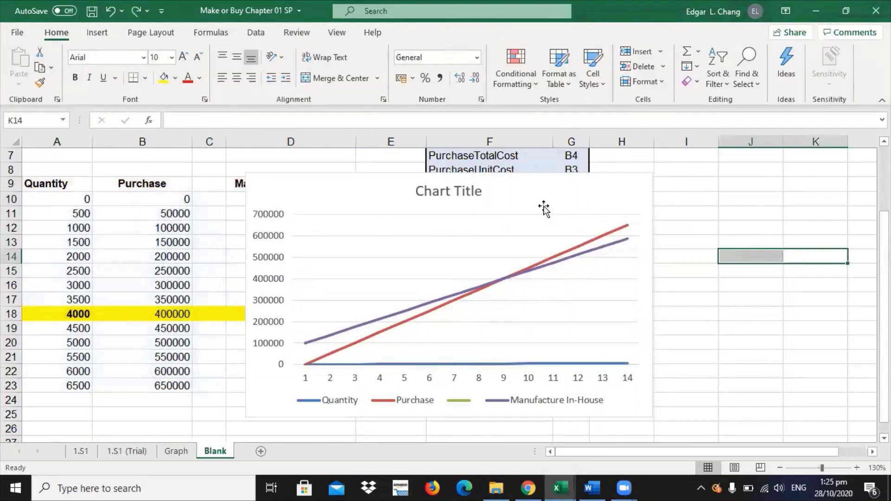
{"action": "left_click_drag", "start_coordinate": [541, 207], "coordinate": [671, 241]}
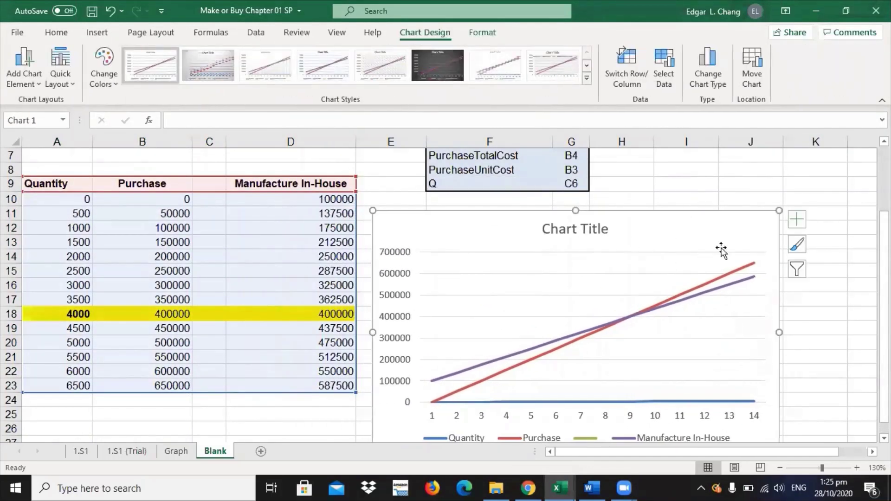
{"action": "scroll", "coordinate": [772, 294], "scroll_direction": "down", "scroll_amount": 1}
{"action": "scroll", "coordinate": [764, 293], "scroll_direction": "up", "scroll_amount": 1}
{"action": "scroll", "coordinate": [761, 301], "scroll_direction": "down", "scroll_amount": 1}
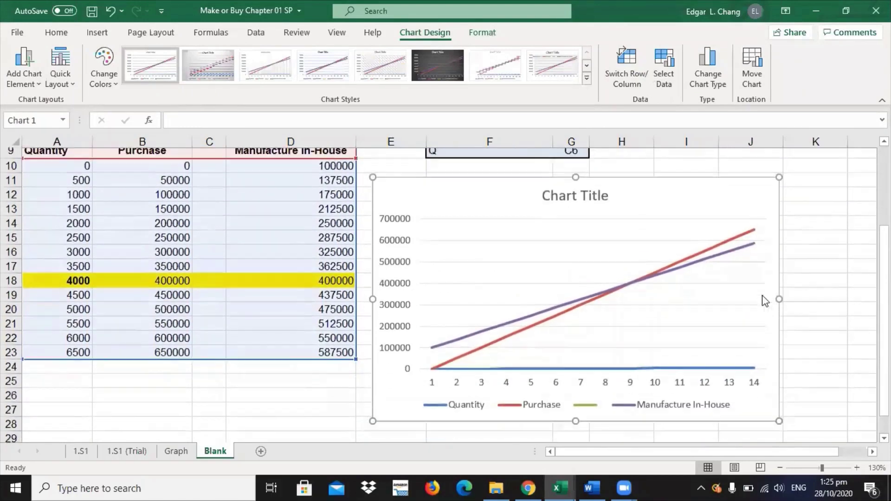
- Reselect the chart and open its Select Data Source settings
{"action": "right_click", "coordinate": [504, 245]}
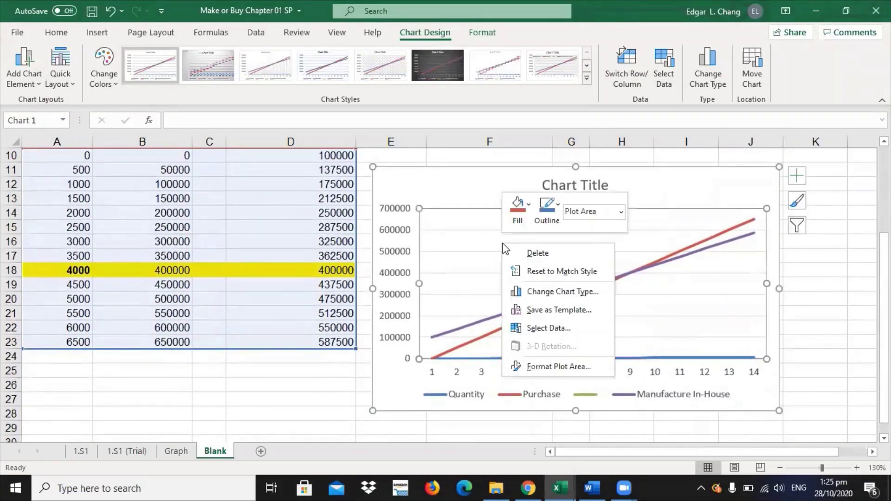
{"action": "left_click", "coordinate": [469, 197]}
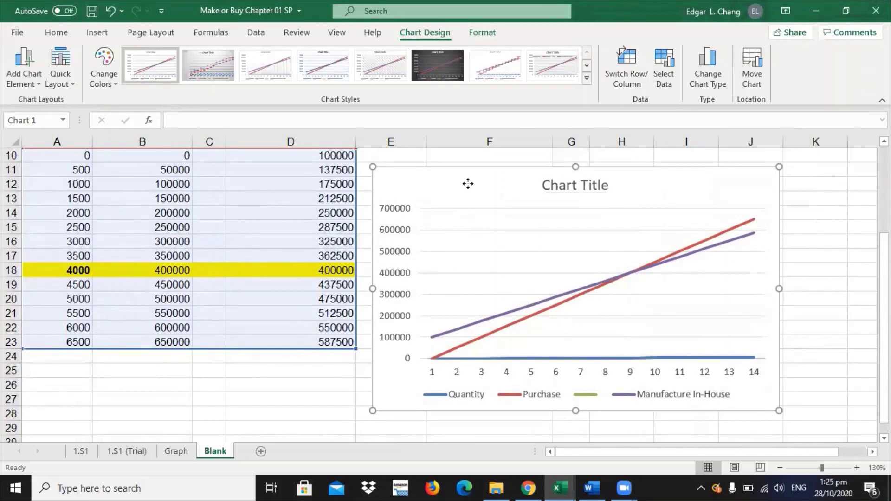
{"action": "right_click", "coordinate": [471, 187]}
{"action": "left_click", "coordinate": [820, 249]}
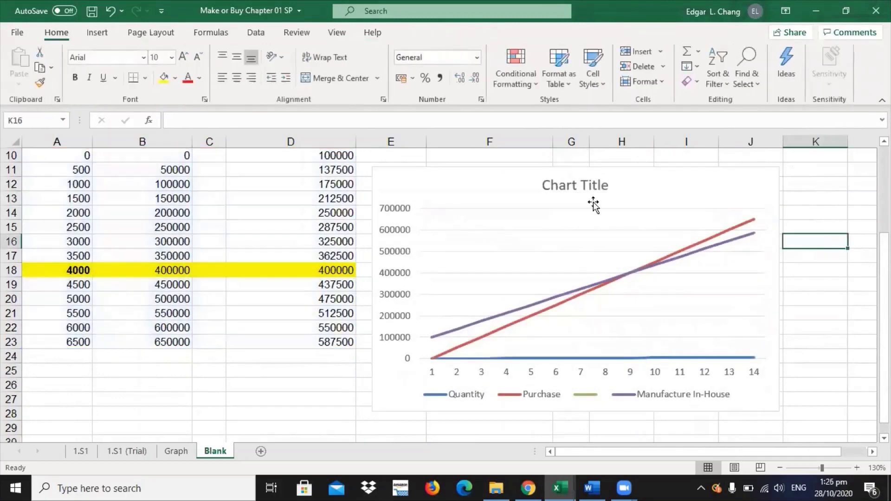
{"action": "left_click", "coordinate": [484, 187]}
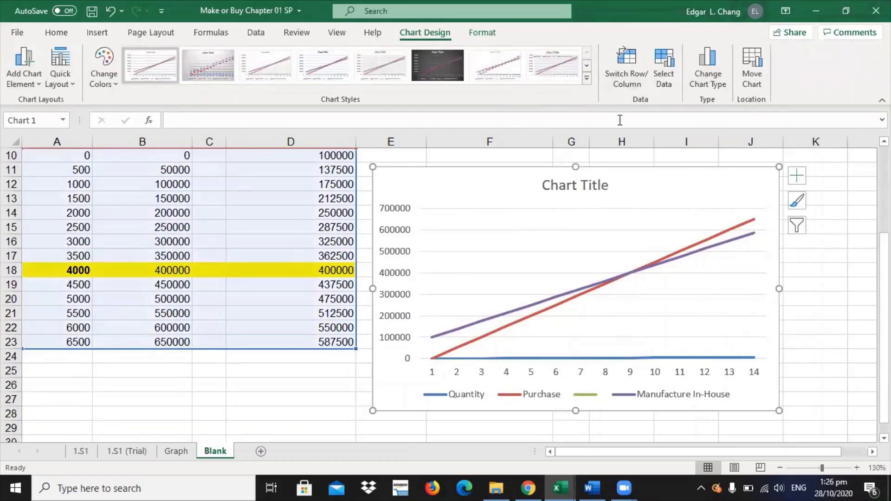
{"action": "left_click", "coordinate": [665, 85]}
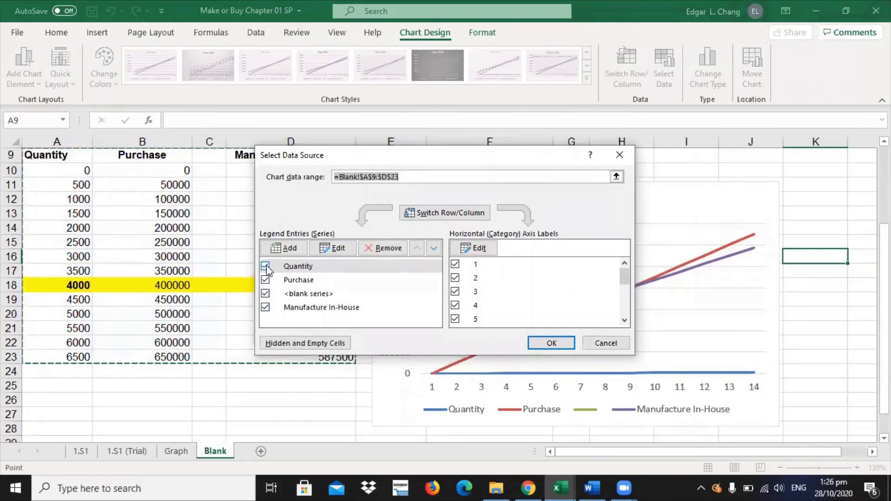
- Uncheck the Quantity and blank series so only Purchase and Manufacture In-House remain
{"action": "left_click", "coordinate": [266, 266]}
{"action": "left_click", "coordinate": [265, 293]}
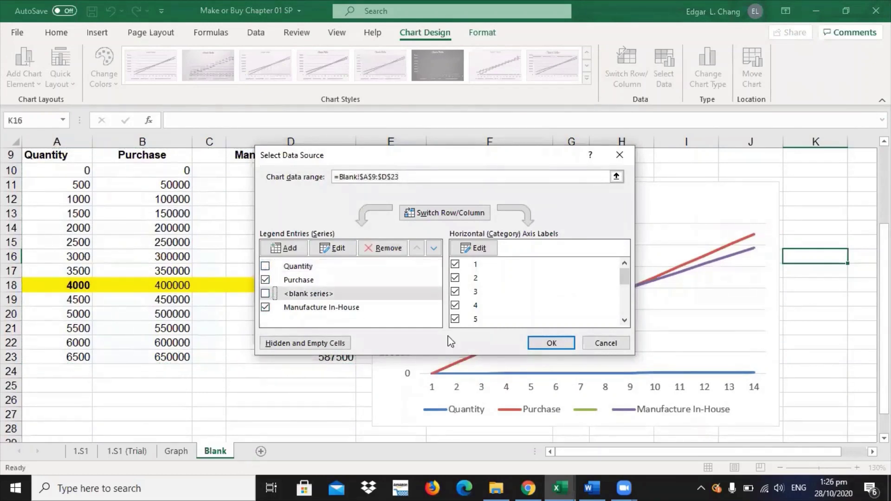
{"action": "left_click", "coordinate": [537, 341]}
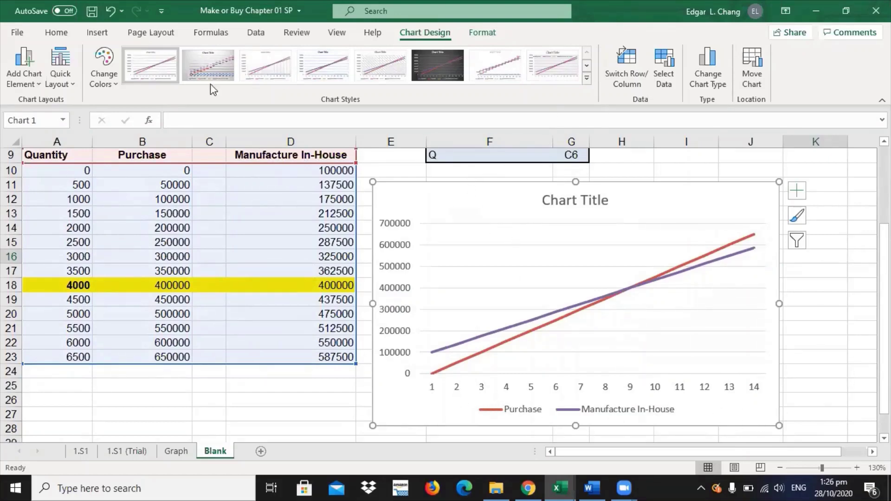
- Set the horizontal axis labels to the quantities in A10:A23
{"action": "left_click", "coordinate": [666, 80]}
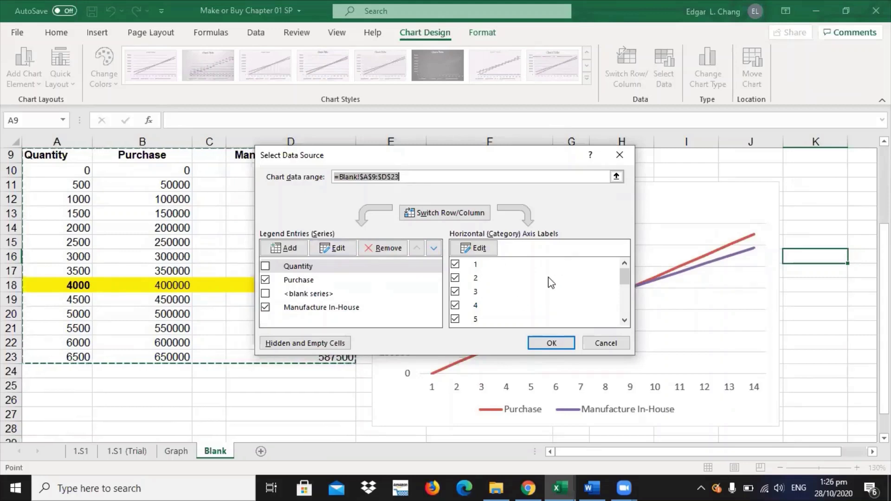
{"action": "left_click", "coordinate": [474, 247]}
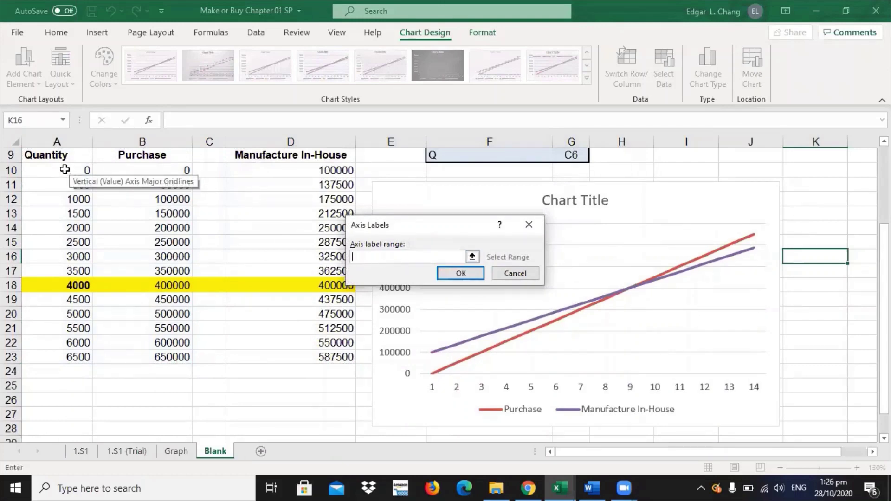
{"action": "left_click_drag", "start_coordinate": [64, 170], "coordinate": [58, 353]}
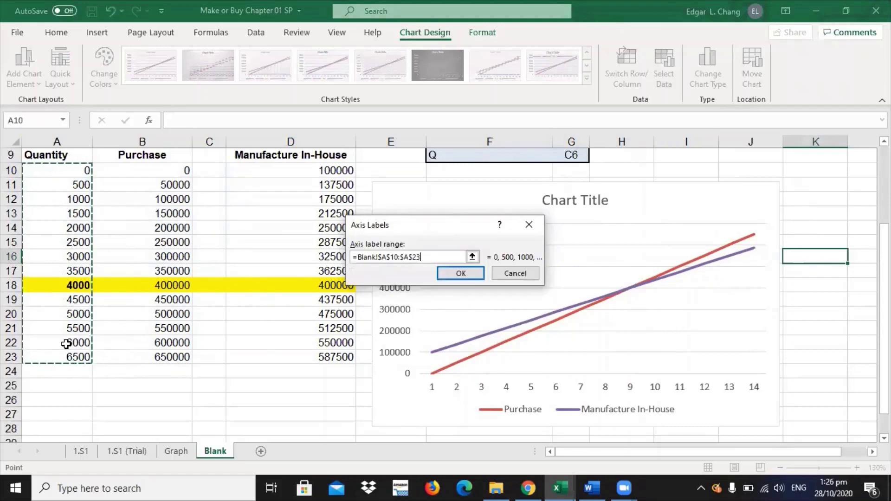
{"action": "left_click", "coordinate": [443, 274]}
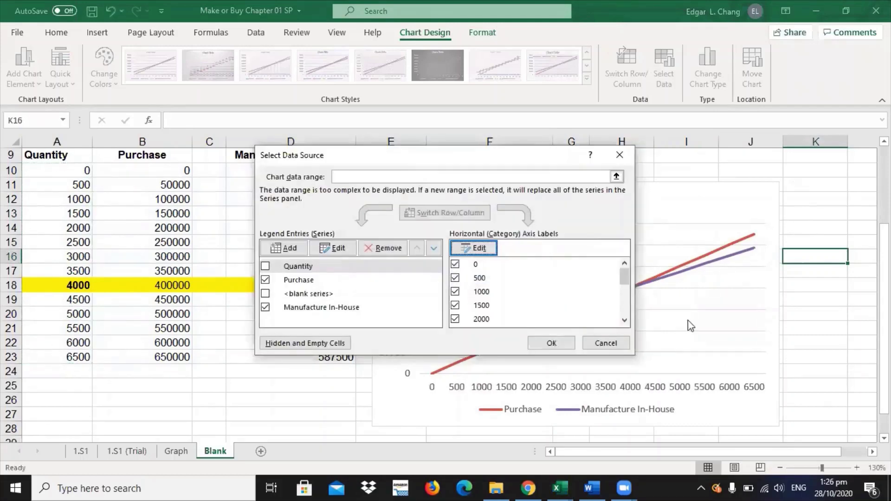
{"action": "left_click", "coordinate": [558, 343]}
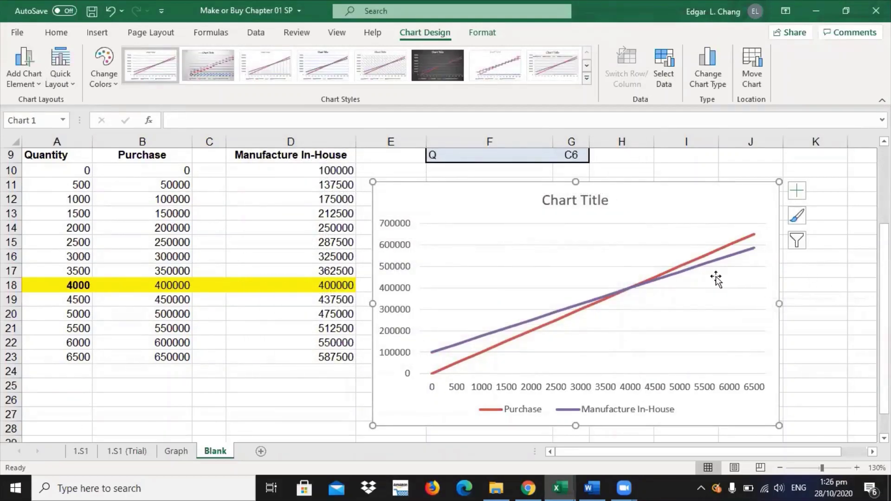
{"action": "mouse_move", "coordinate": [631, 293]}
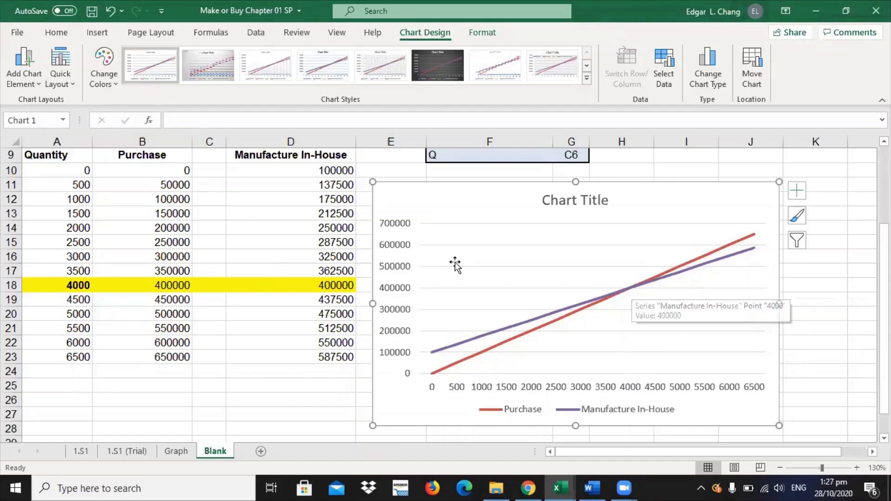
{"action": "left_click", "coordinate": [552, 202]}
- Replace the chart's placeholder title with 'Make or Buy Decision'
{"action": "double_click", "coordinate": [552, 202]}
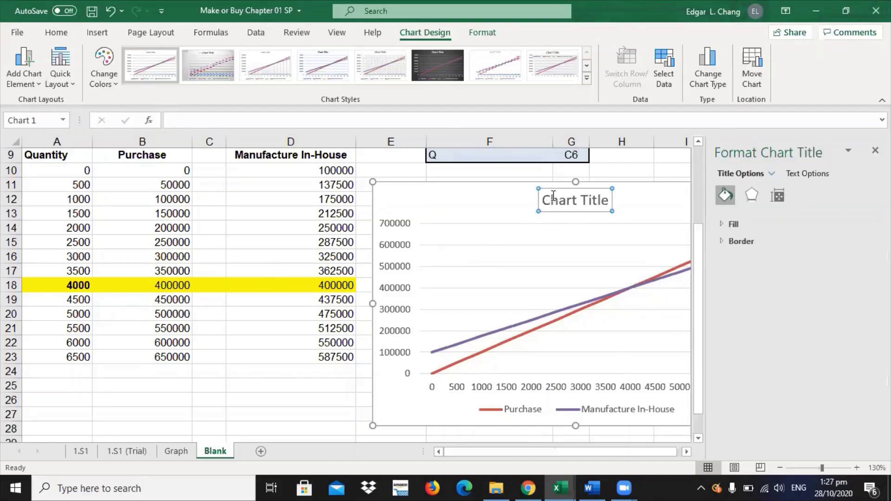
{"action": "left_click_drag", "start_coordinate": [544, 199], "coordinate": [538, 231]}
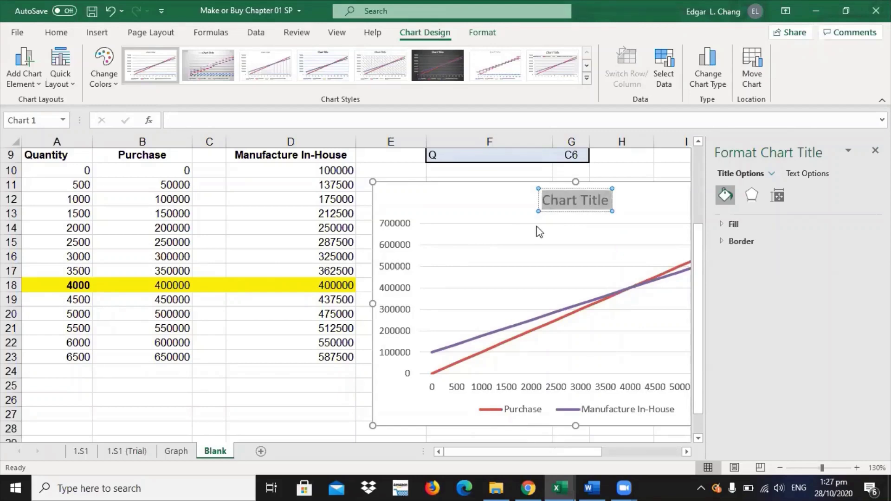
{"action": "type", "text": "Makr or"}
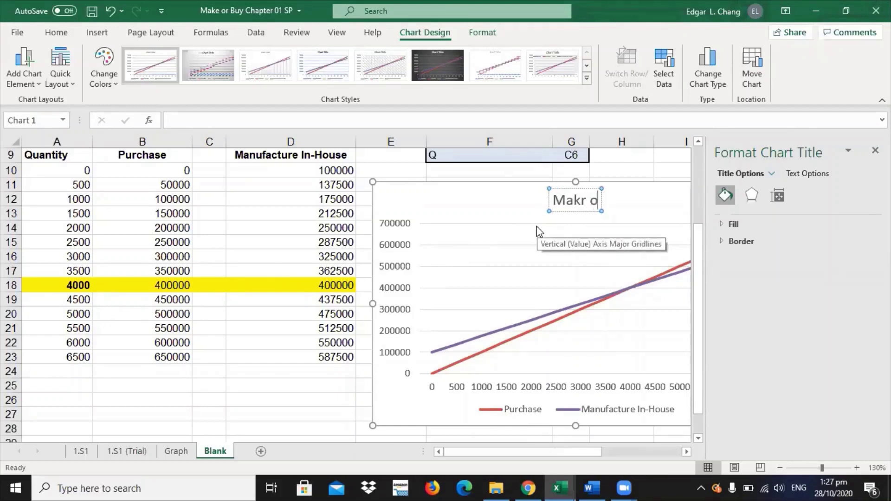
{"action": "key", "text": "BackSpace"}
{"action": "key", "text": "BackSpace"}
{"action": "key", "text": "BackSpace"}
{"action": "key", "text": "BackSpace"}
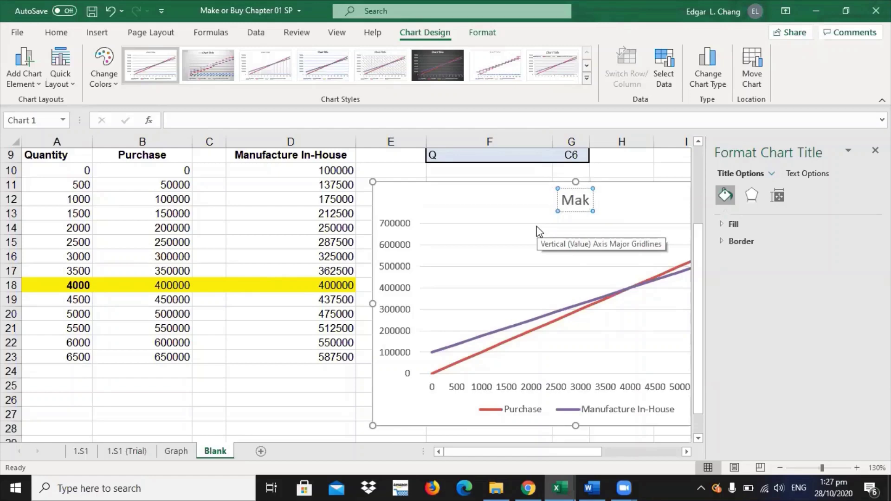
{"action": "type", "text": "e bu"}
{"action": "key", "text": "BackSpace"}
{"action": "key", "text": "BackSpace"}
{"action": "key", "text": "BackSpace"}
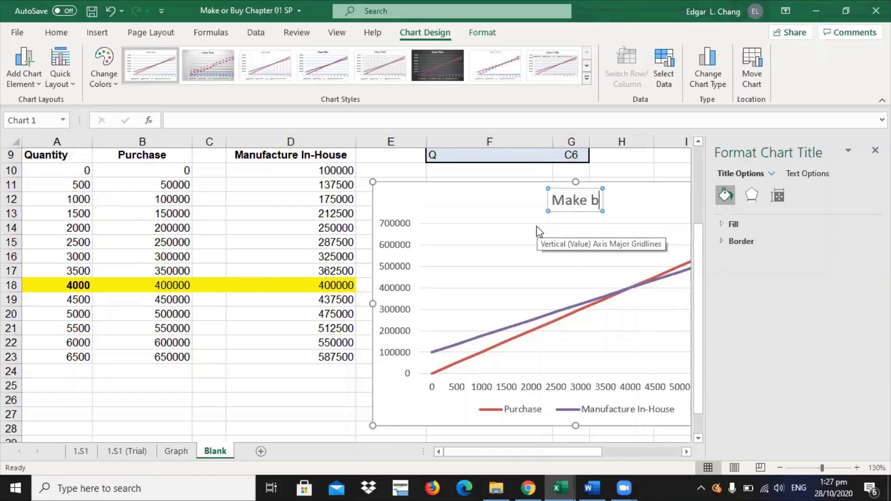
{"action": "type", "text": "or but"}
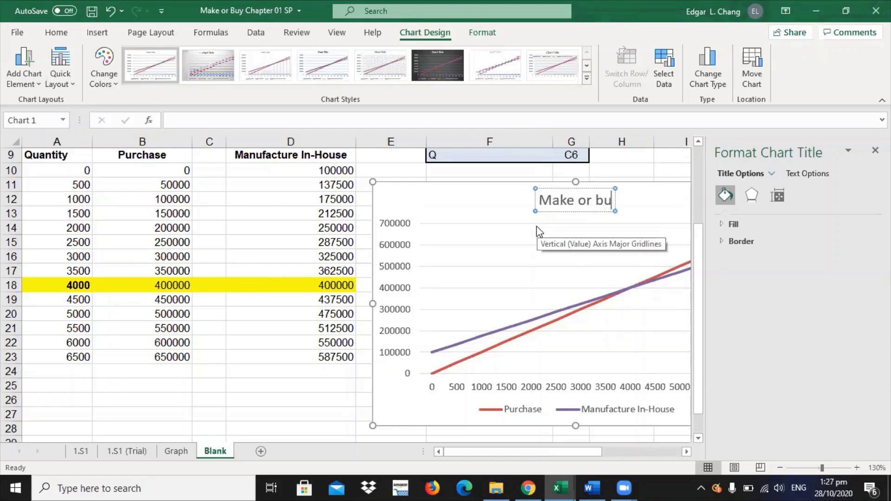
{"action": "key", "text": "BackSpace"}
{"action": "key", "text": "BackSpace"}
{"action": "key", "text": "BackSpace"}
{"action": "key", "text": "BackSpace"}
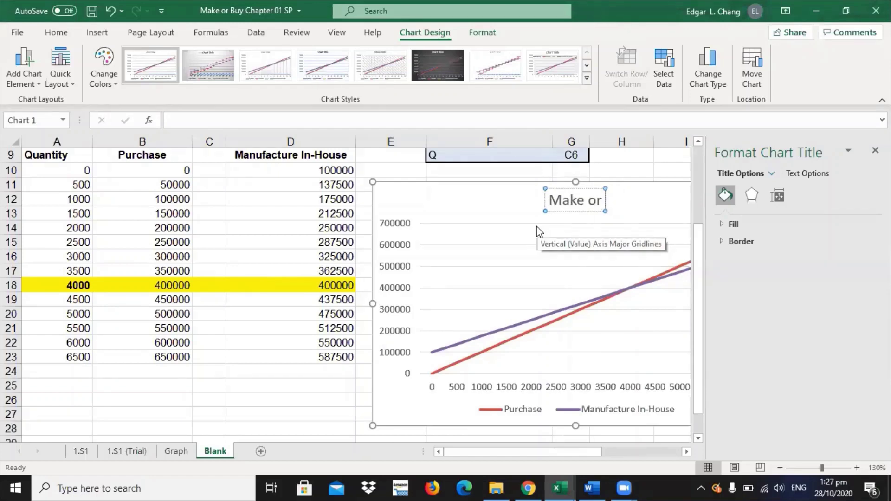
{"action": "type", "text": "Buy Decis"}
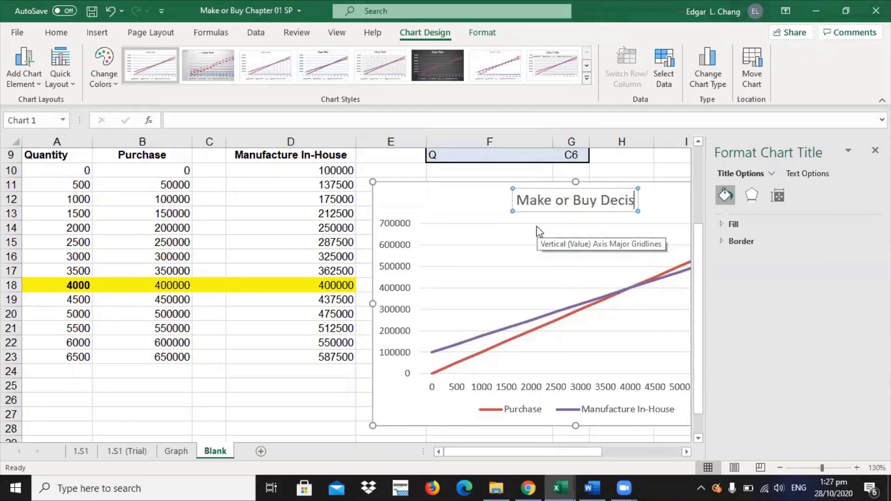
{"action": "type", "text": "ion"}
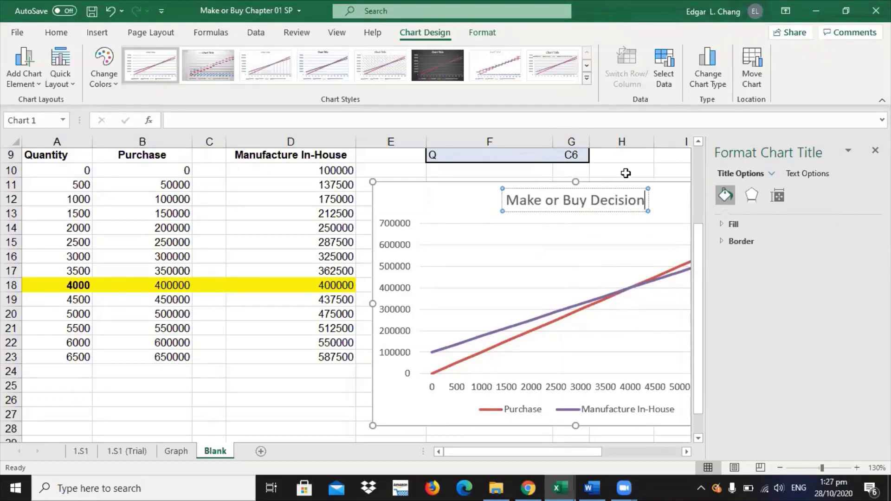
- Confirm the new title, close the Format pane, and review the finished break-even chart
{"action": "left_click", "coordinate": [654, 198]}
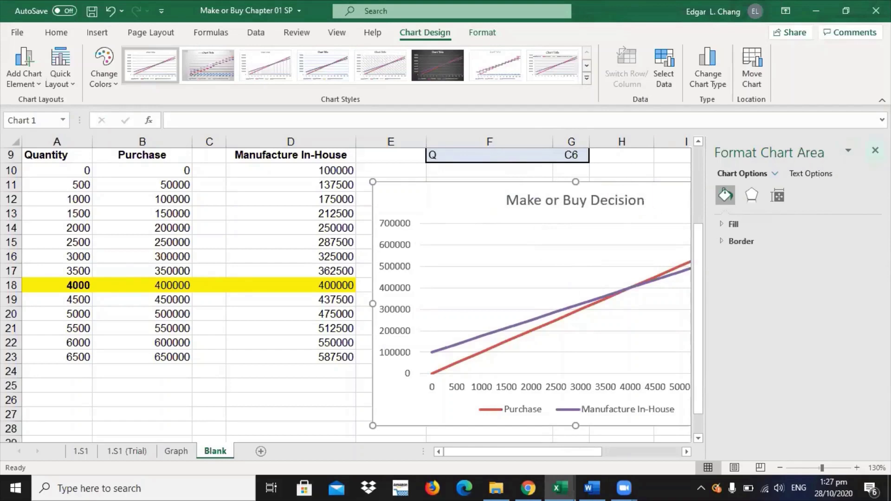
{"action": "left_click", "coordinate": [876, 150]}
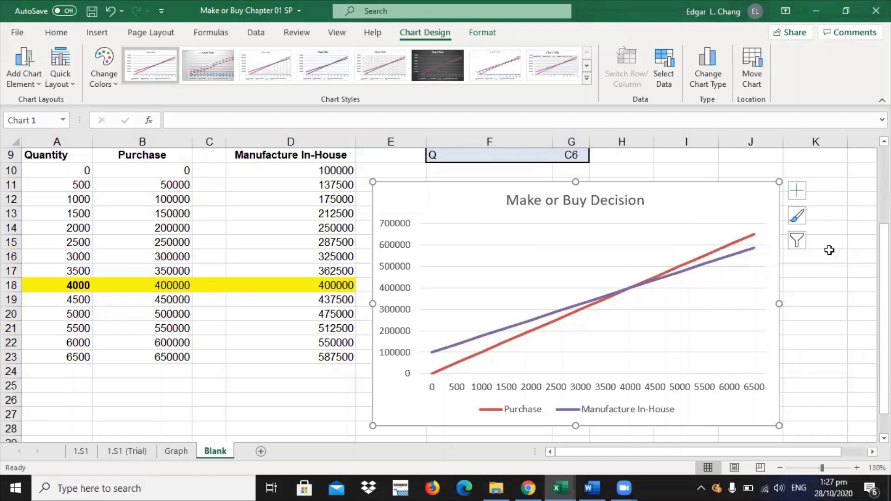
{"action": "scroll", "coordinate": [821, 307], "scroll_direction": "up", "scroll_amount": 1}
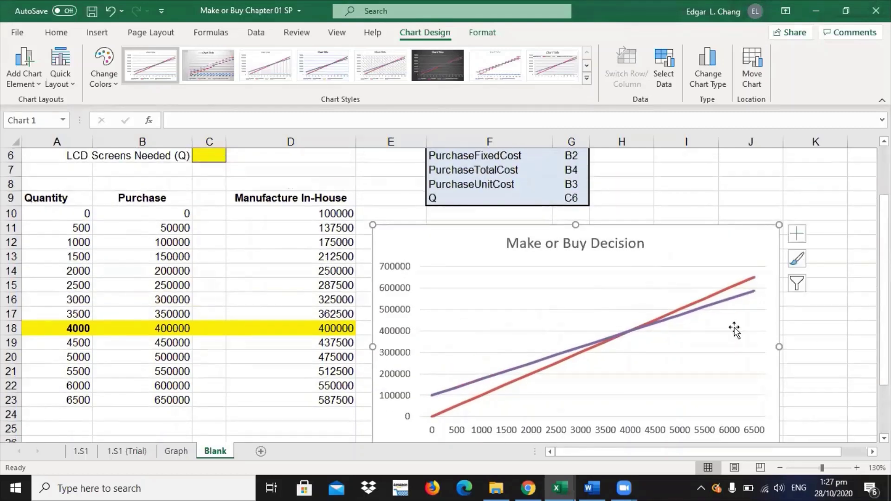
{"action": "scroll", "coordinate": [747, 251], "scroll_direction": "down", "scroll_amount": 2}
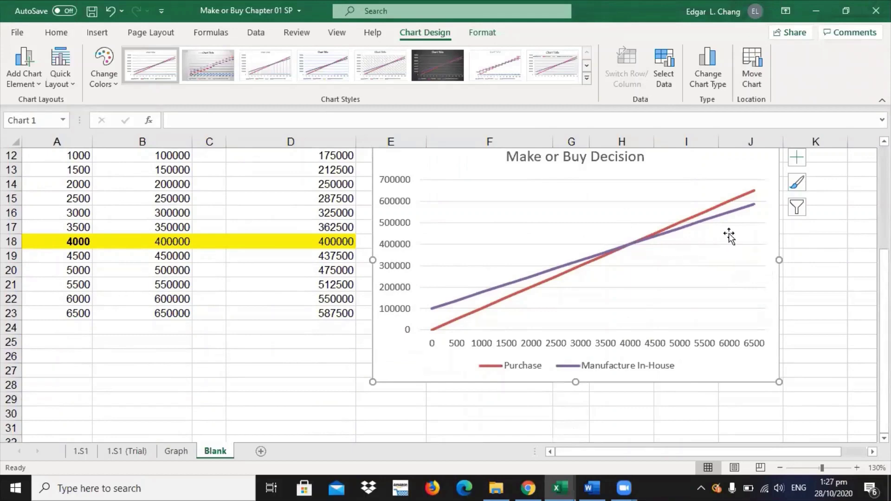
{"action": "scroll", "coordinate": [817, 151], "scroll_direction": "up", "scroll_amount": 1}
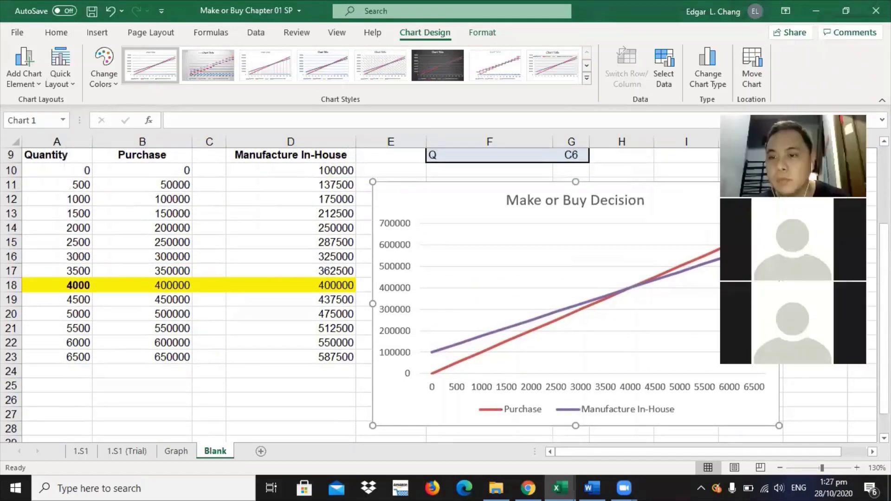